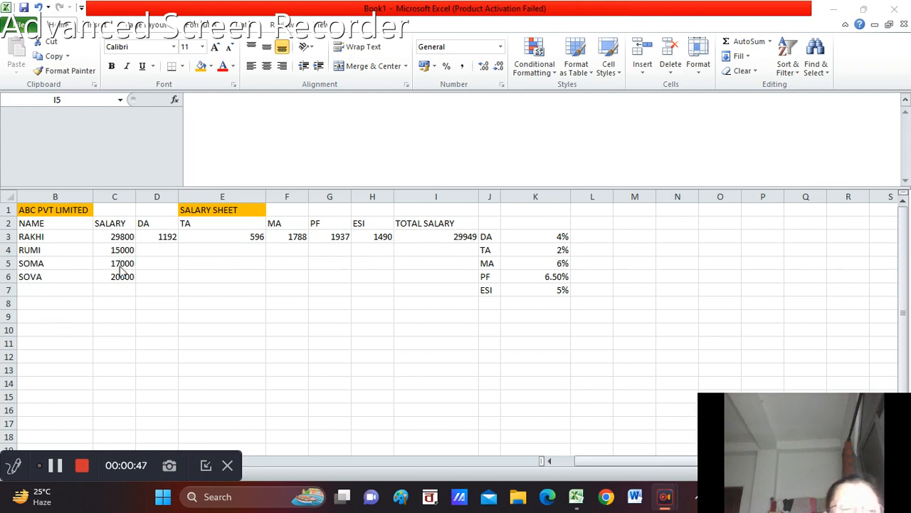
Calculate the DA for row 4 in D4 by multiplying the salary by the DA rate, =C4*K3
{"action": "left_click", "coordinate": [154, 249]}
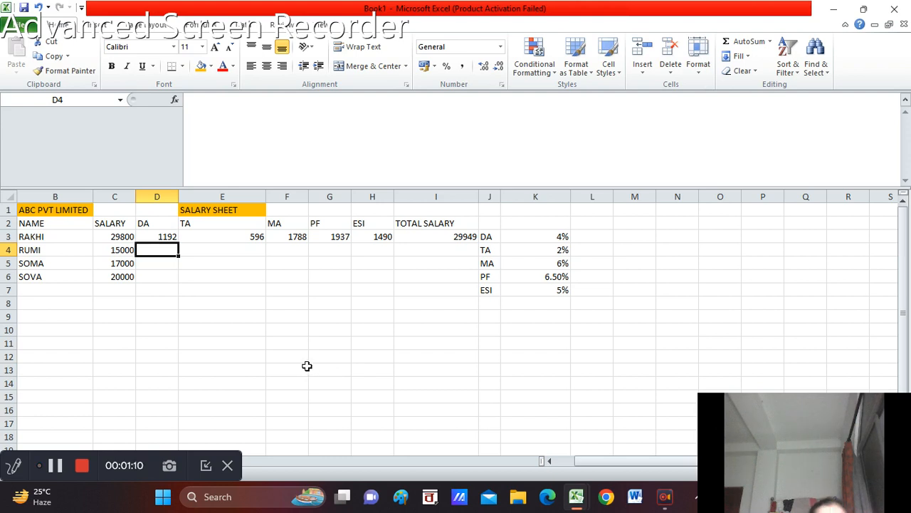
{"action": "type", "text": "="}
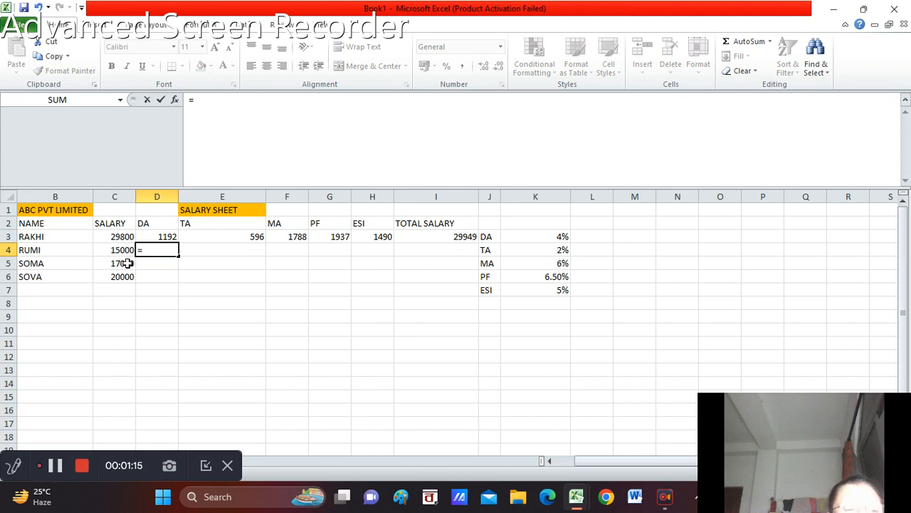
{"action": "left_click", "coordinate": [118, 249]}
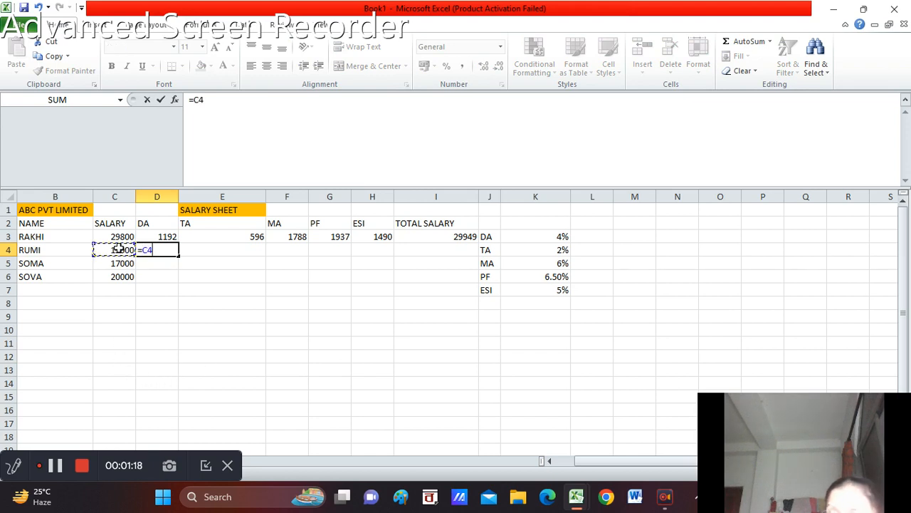
{"action": "type", "text": "*"}
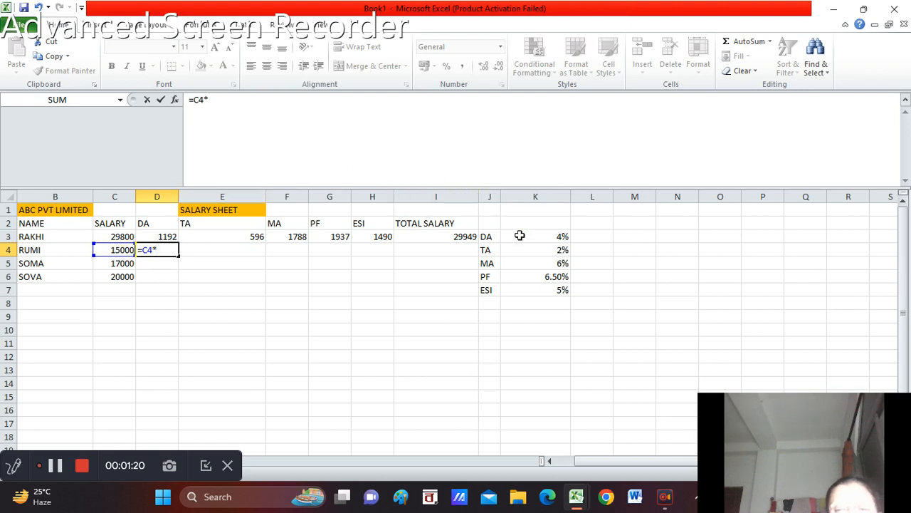
{"action": "left_click", "coordinate": [562, 239]}
{"action": "key", "text": "Return"}
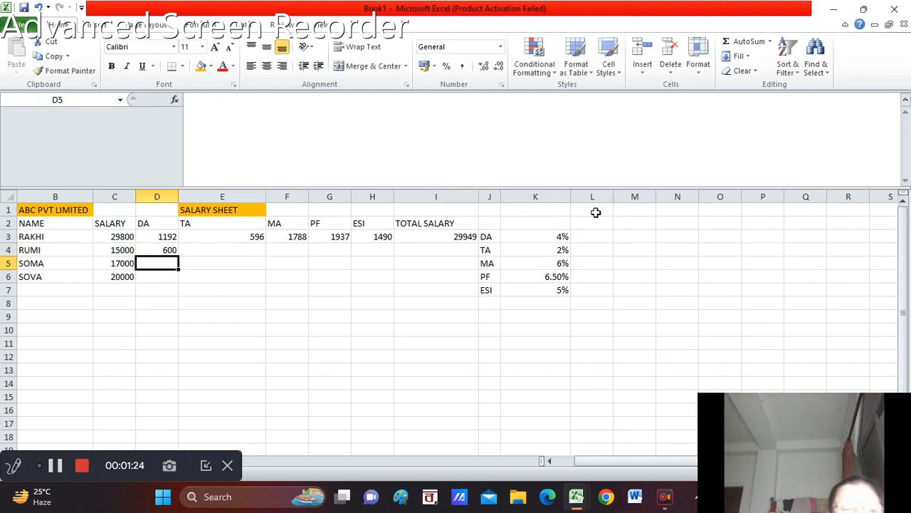
Calculate the TA for row 4 in E4 by multiplying the salary by the TA rate, =C4*K4
{"action": "left_click", "coordinate": [198, 248]}
{"action": "type", "text": "="}
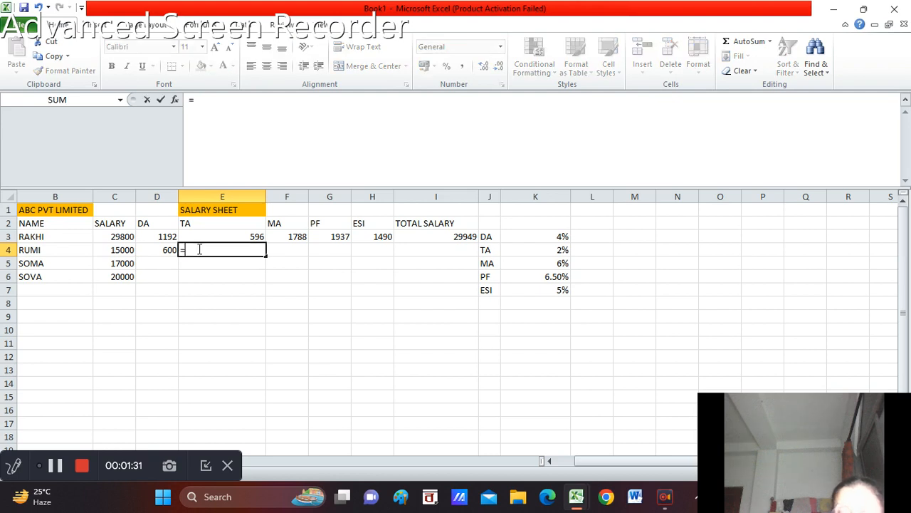
{"action": "left_click", "coordinate": [116, 255]}
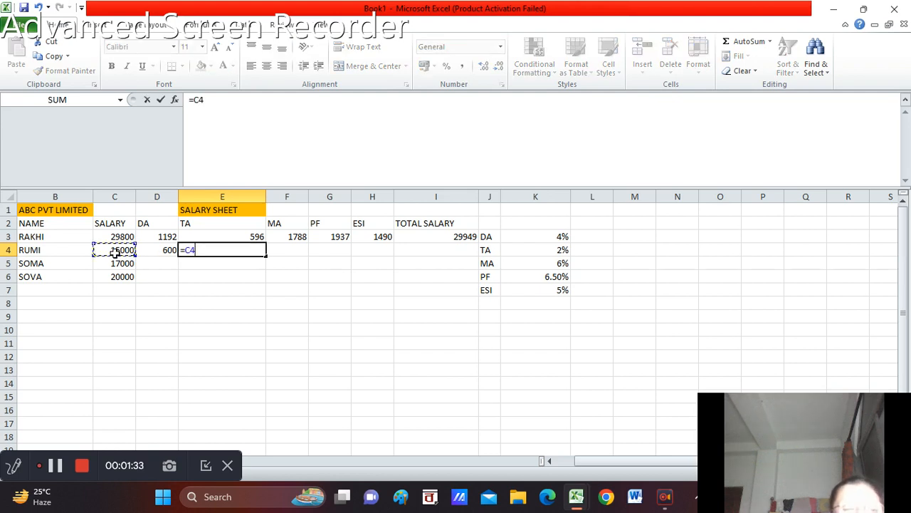
{"action": "type", "text": "*"}
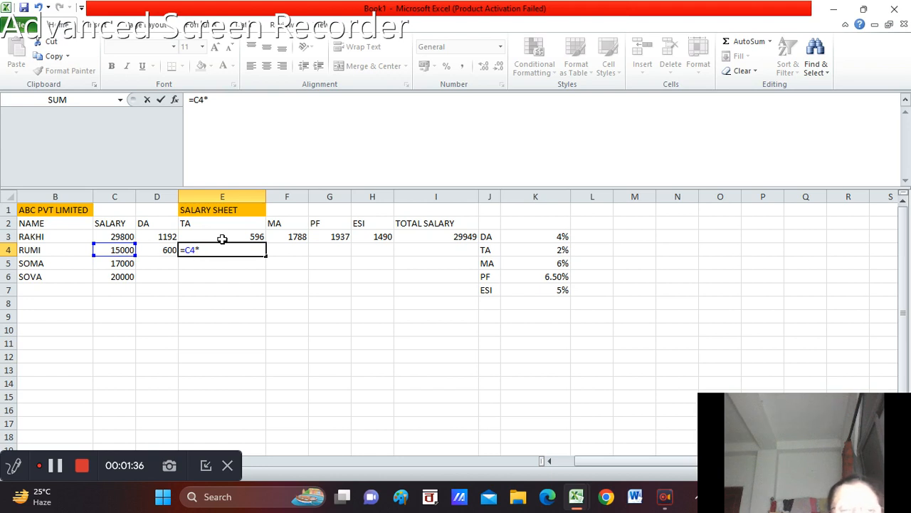
{"action": "left_click", "coordinate": [562, 250]}
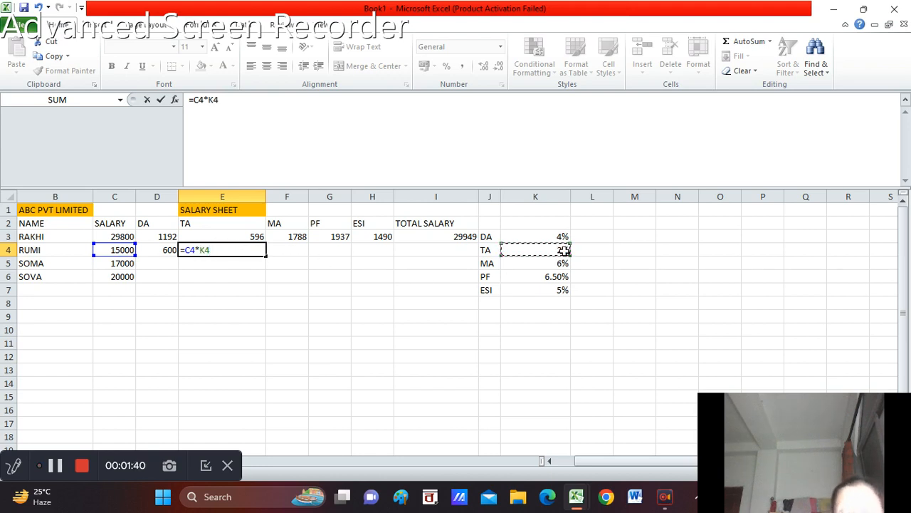
{"action": "key", "text": "Return"}
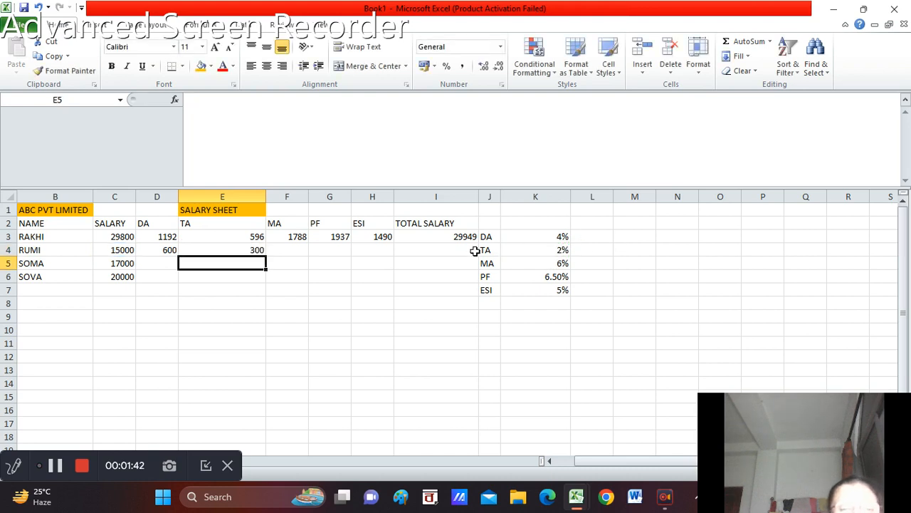
Calculate the MA for row 4 in F4 by multiplying the salary by the MA rate, =C4*K5
{"action": "left_click", "coordinate": [291, 249]}
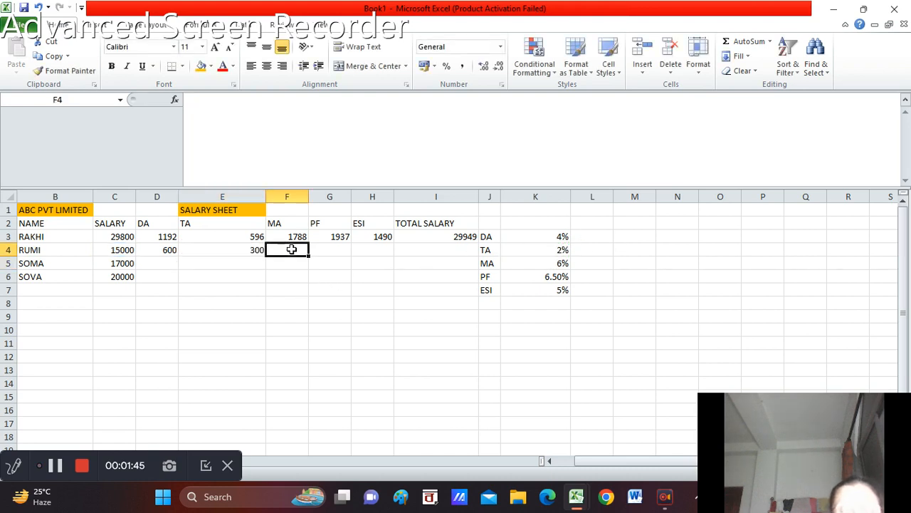
{"action": "type", "text": "="}
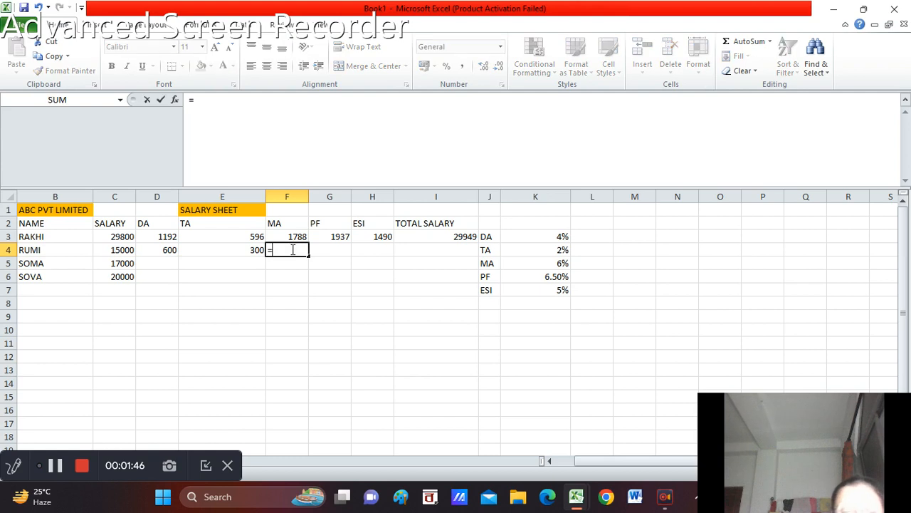
{"action": "left_click", "coordinate": [115, 250]}
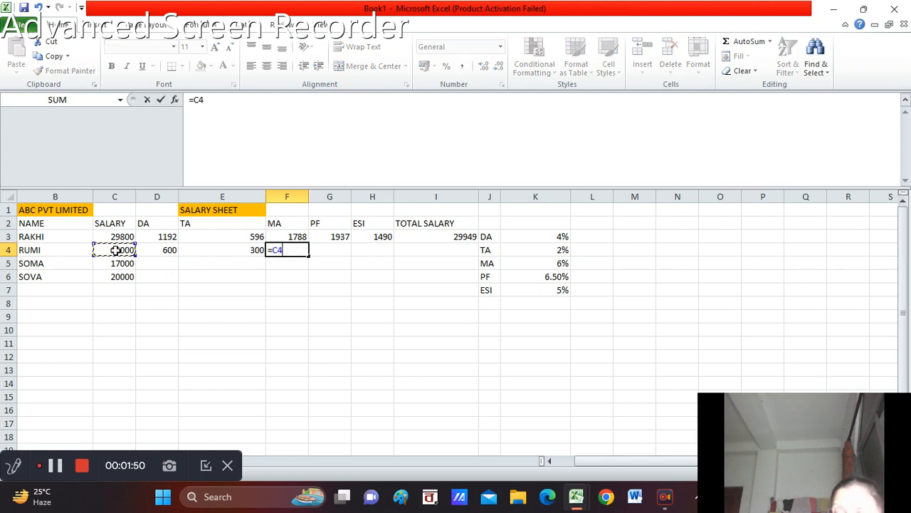
{"action": "type", "text": "*"}
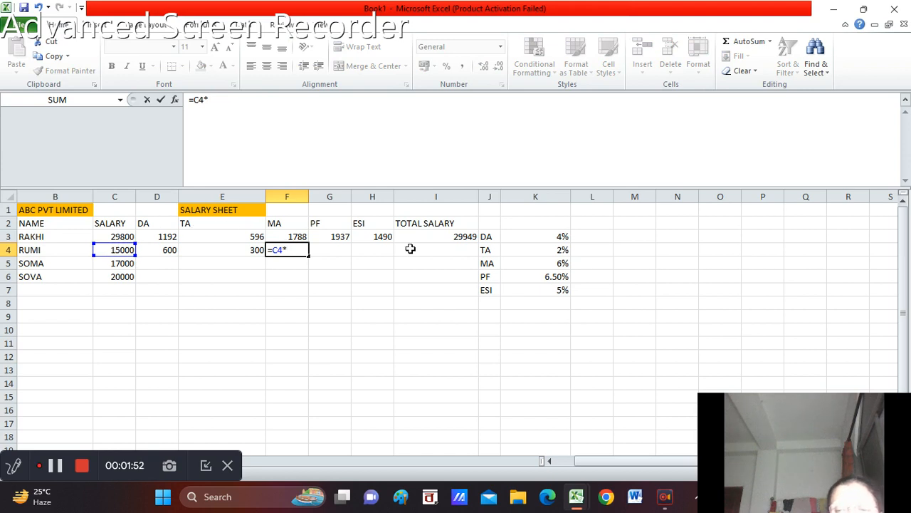
{"action": "left_click", "coordinate": [554, 264]}
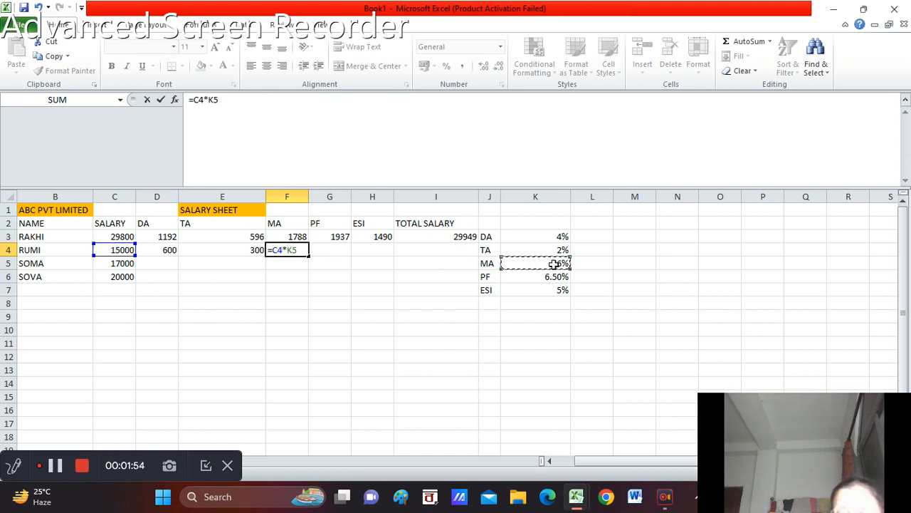
{"action": "key", "text": "Return"}
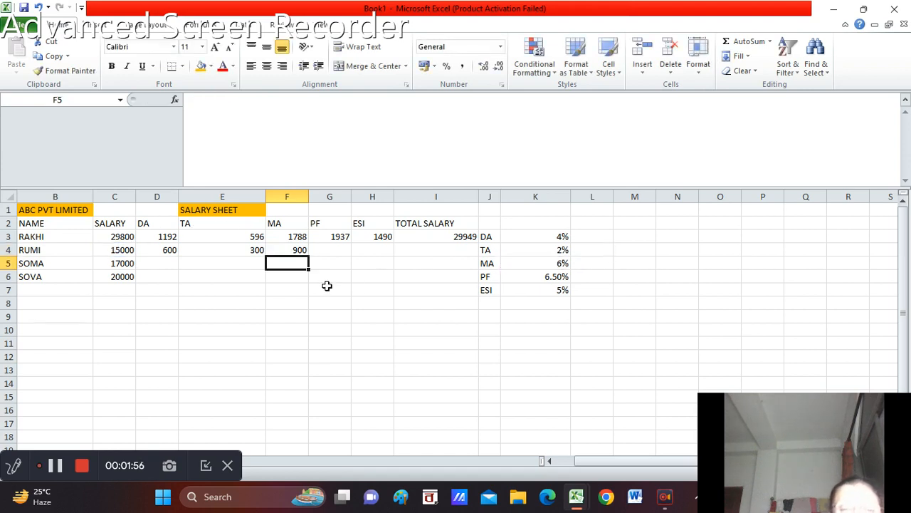
Calculate the PF for row 4 in G4 by multiplying the salary by the PF rate, =C4*K6
{"action": "left_click", "coordinate": [330, 252]}
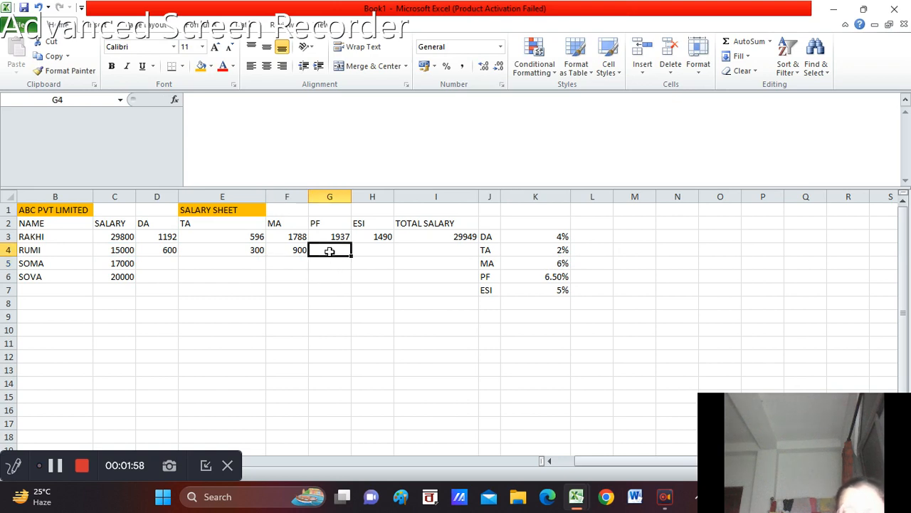
{"action": "type", "text": "="}
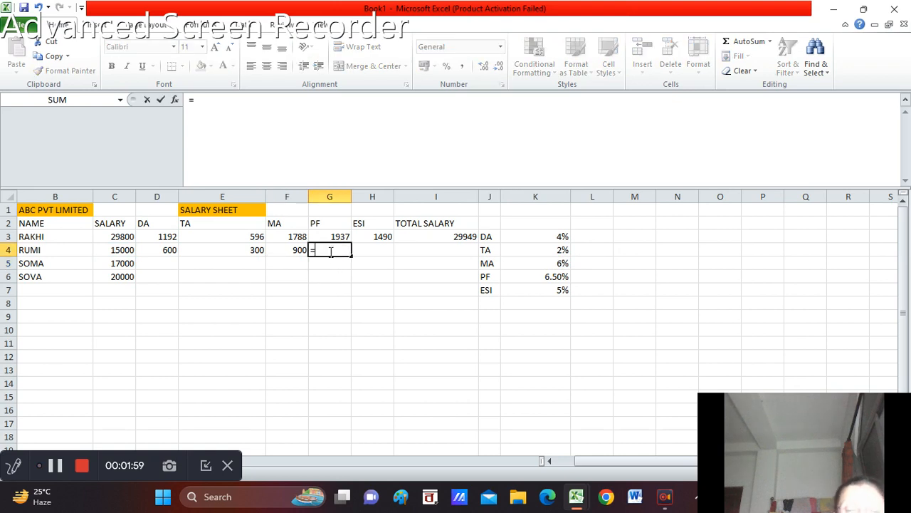
{"action": "left_click", "coordinate": [122, 250]}
{"action": "type", "text": "*"}
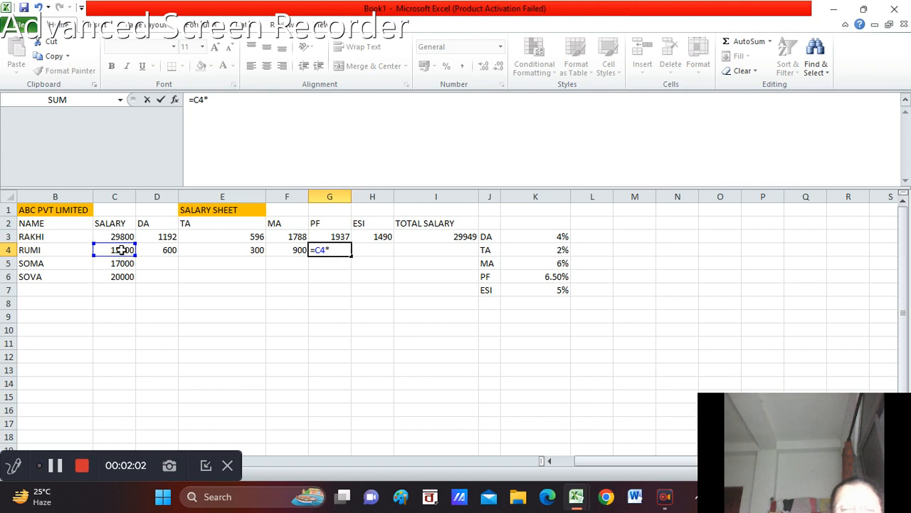
{"action": "left_click", "coordinate": [552, 278]}
{"action": "key", "text": "Return"}
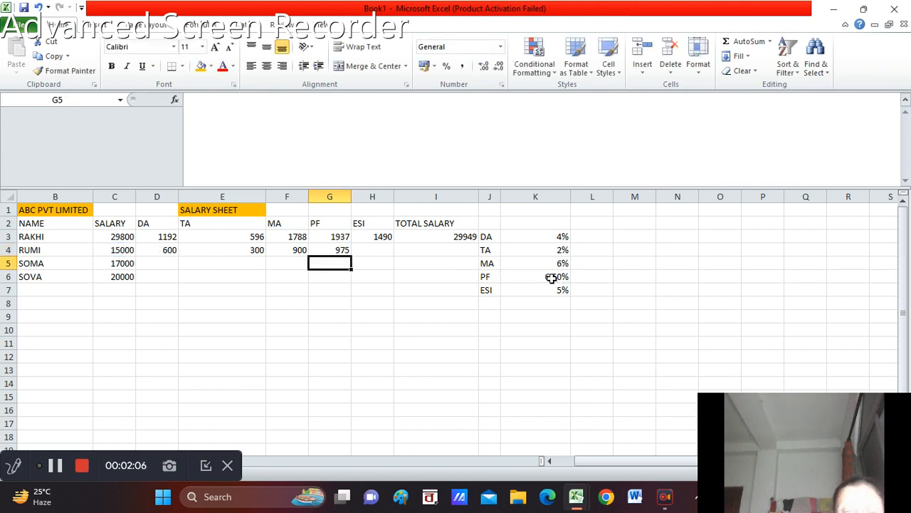
Calculate the ESI for row 4 in H4 by multiplying the salary by the ESI rate, =C4*K7
{"action": "left_click", "coordinate": [368, 251]}
{"action": "type", "text": "="}
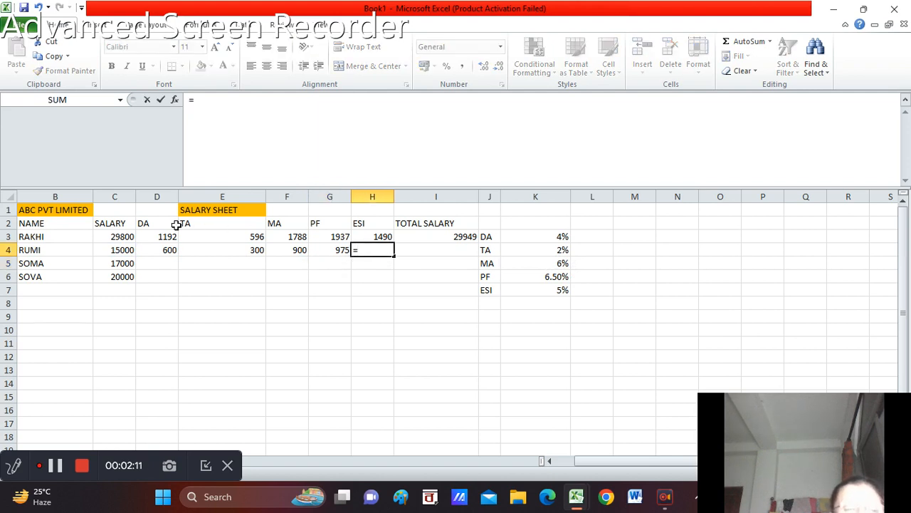
{"action": "left_click", "coordinate": [114, 250]}
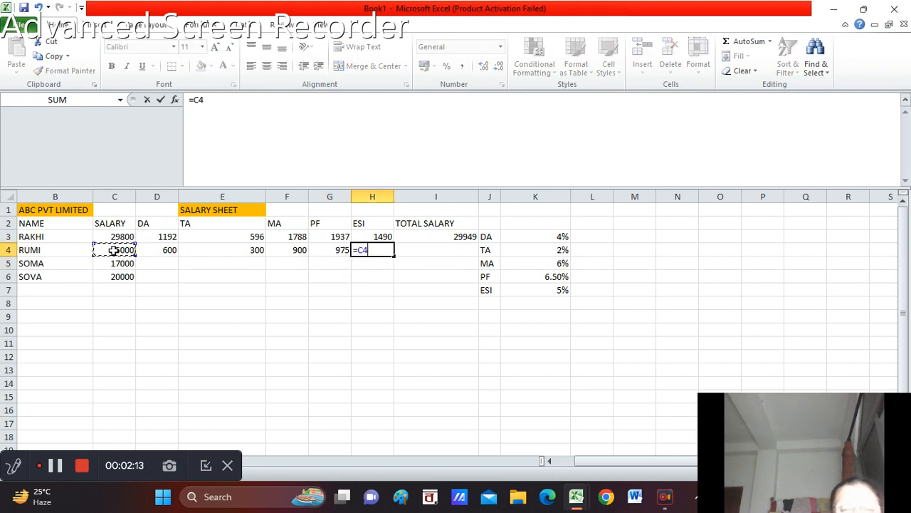
{"action": "type", "text": "*"}
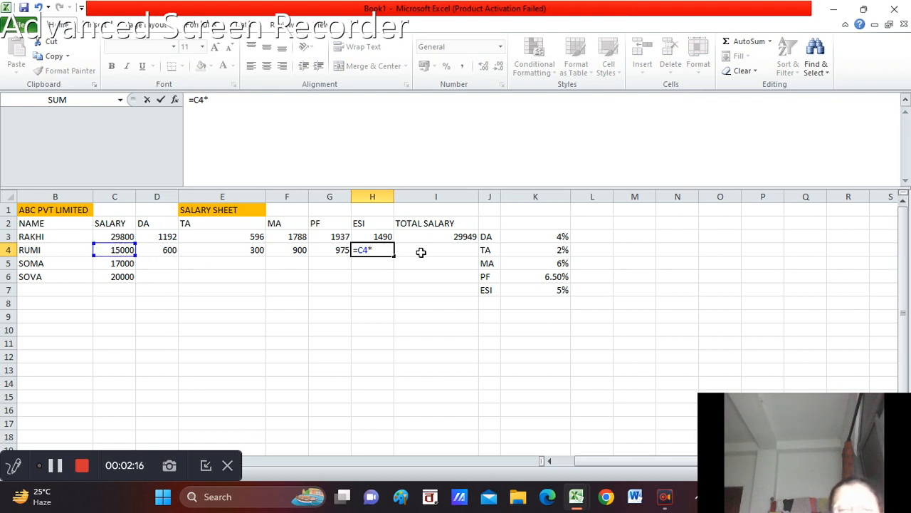
{"action": "left_click", "coordinate": [561, 291]}
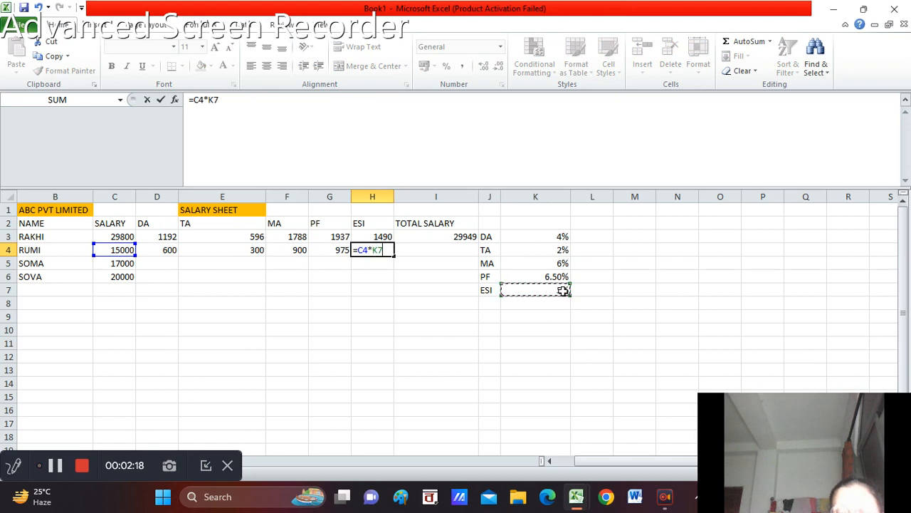
{"action": "key", "text": "Return"}
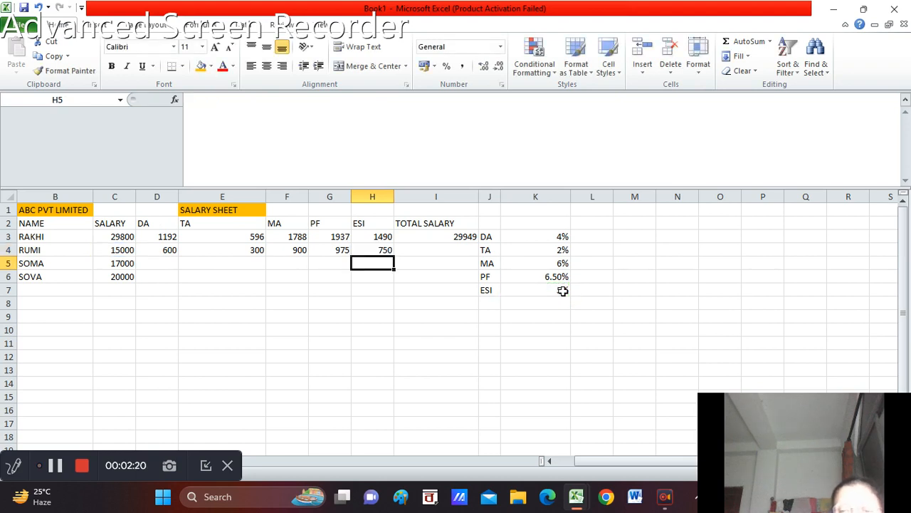
Calculate the total salary for row 4 in I4 as salary plus allowances minus deductions, =(C4+D4+E4+F4)-(G4+H4)
{"action": "left_click", "coordinate": [410, 250]}
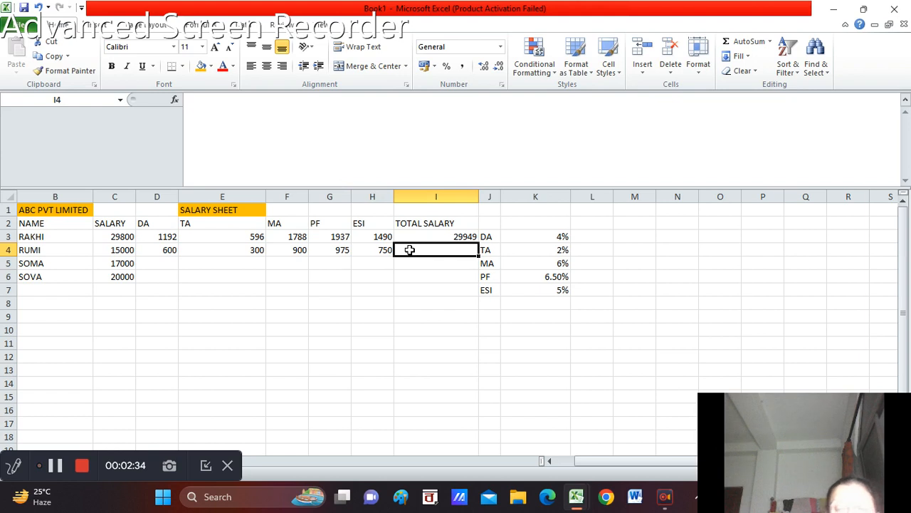
{"action": "type", "text": "=("}
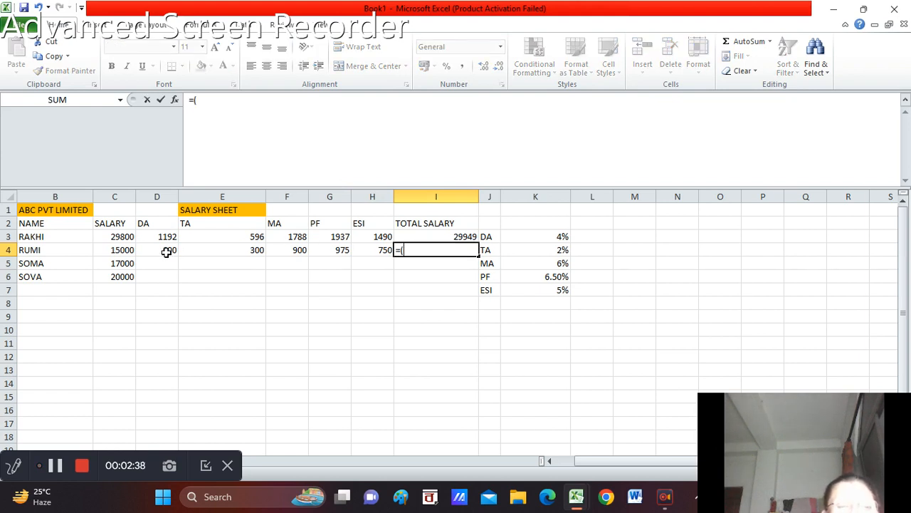
{"action": "left_click", "coordinate": [126, 249]}
{"action": "type", "text": "+"}
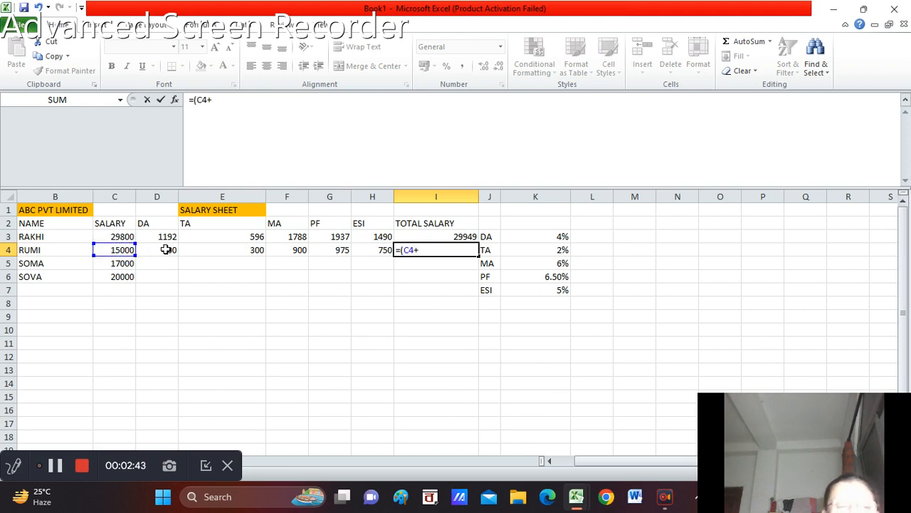
{"action": "left_click", "coordinate": [157, 249]}
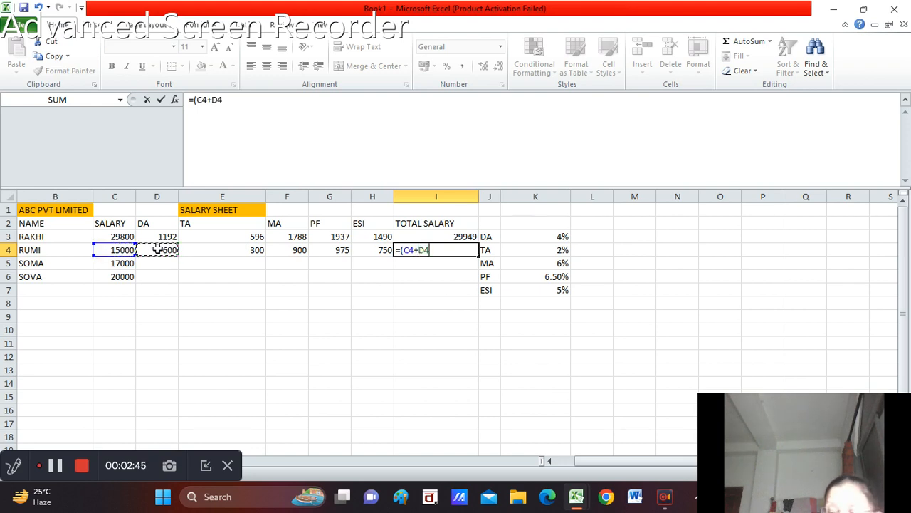
{"action": "type", "text": "+"}
{"action": "left_click", "coordinate": [189, 249]}
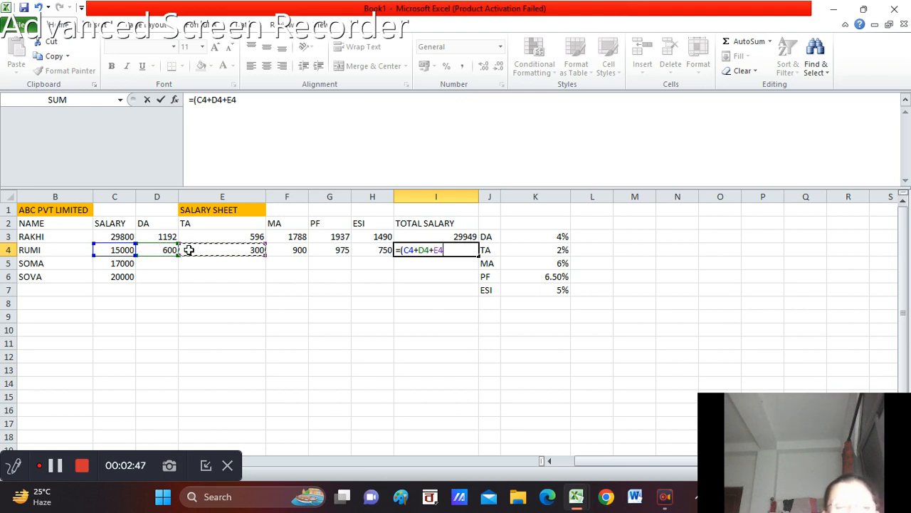
{"action": "type", "text": "+"}
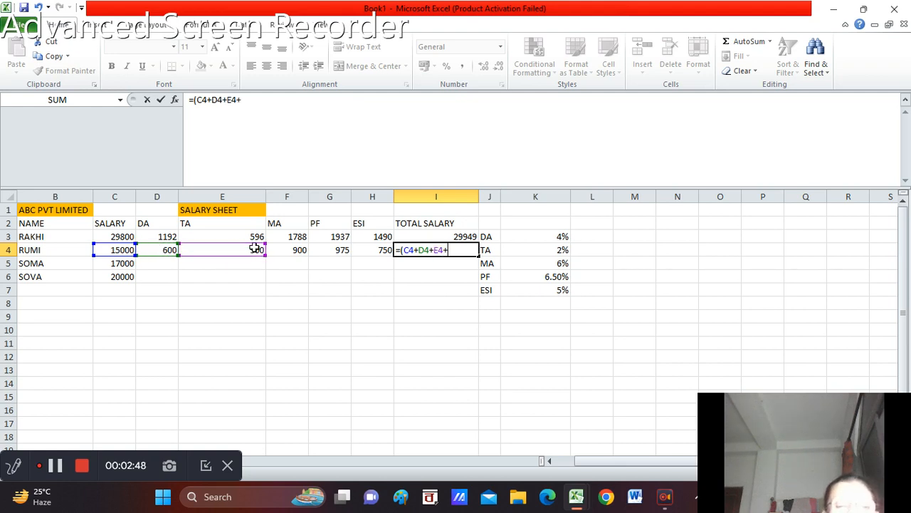
{"action": "left_click", "coordinate": [276, 247]}
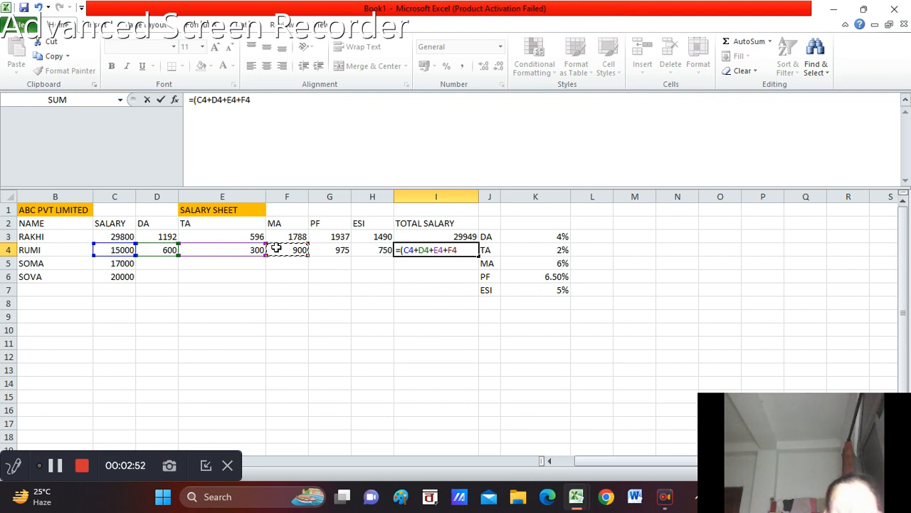
{"action": "type", "text": ")-("}
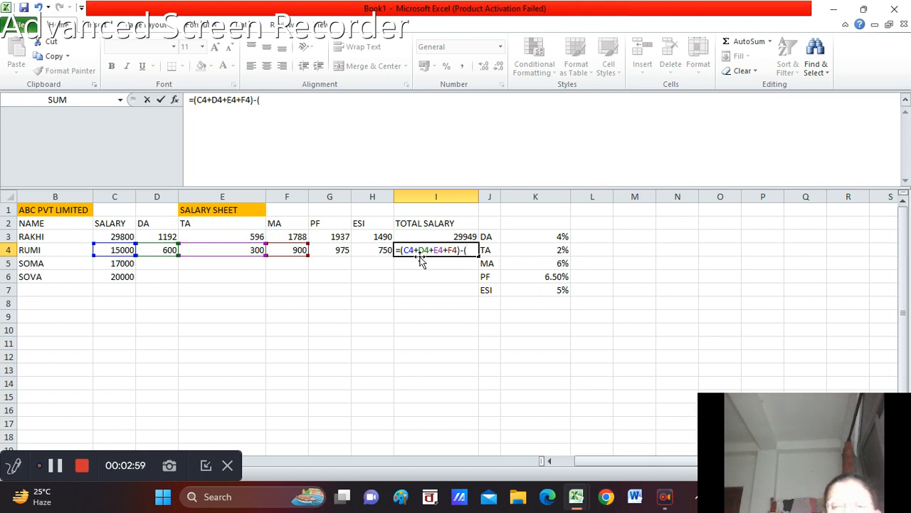
{"action": "left_click", "coordinate": [342, 251]}
{"action": "type", "text": "+"}
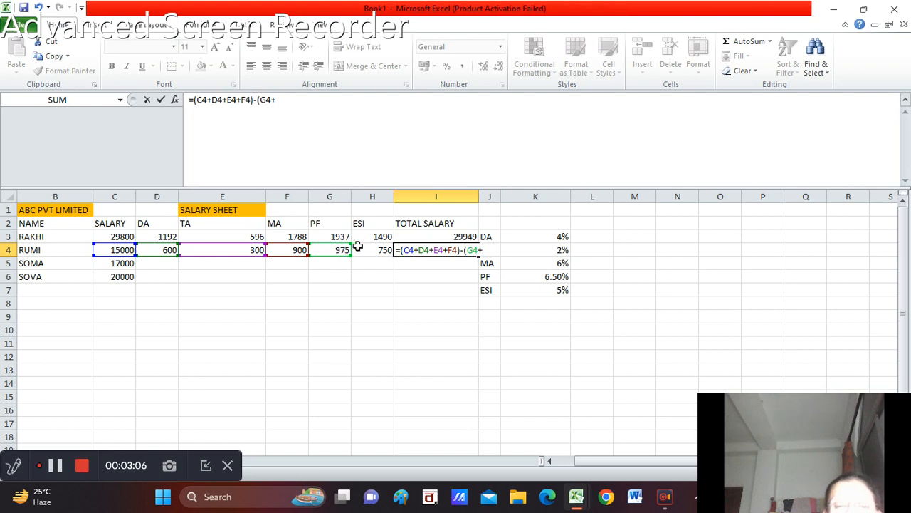
{"action": "left_click", "coordinate": [369, 251]}
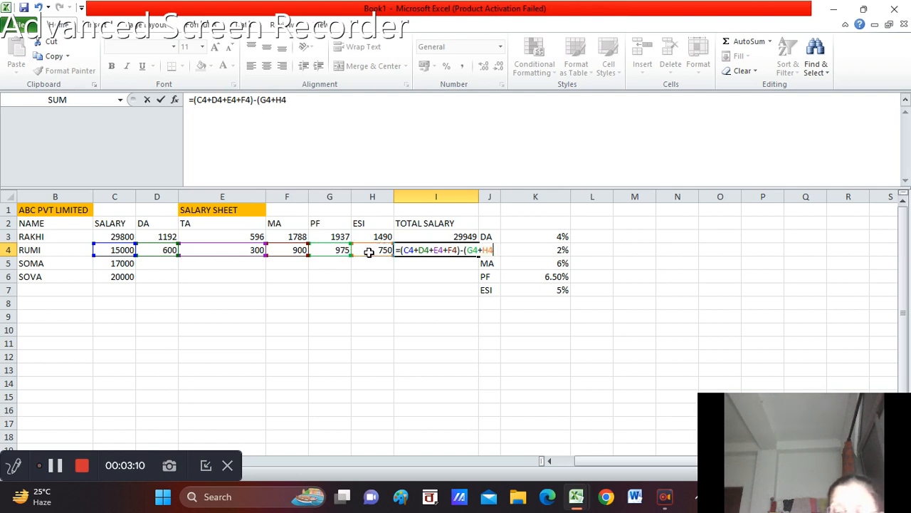
{"action": "key", "text": "Return"}
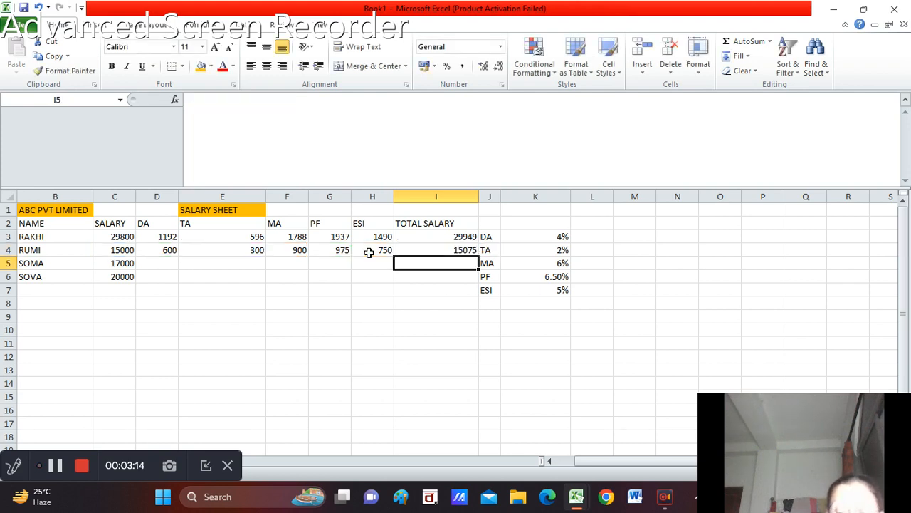
Calculate the DA for row 5 in D5 by multiplying the salary by the DA rate, =C5*K3
{"action": "left_click", "coordinate": [146, 262]}
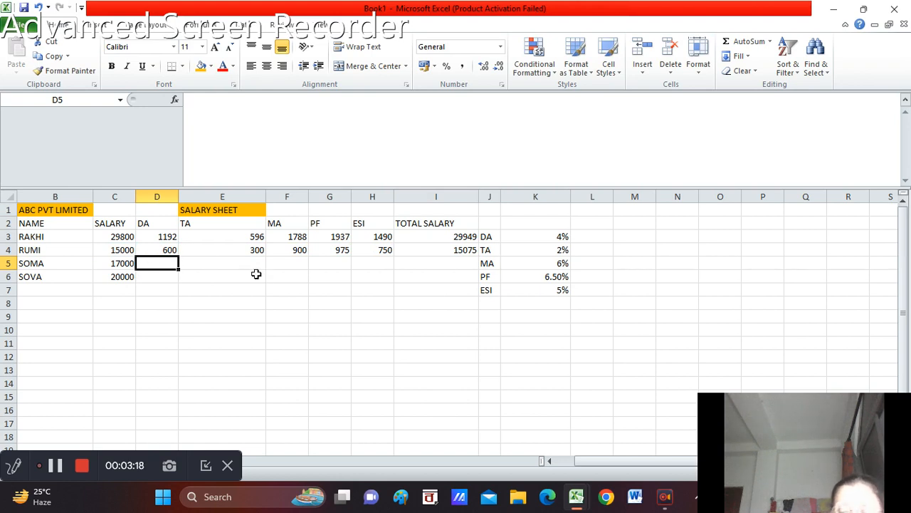
{"action": "type", "text": "="}
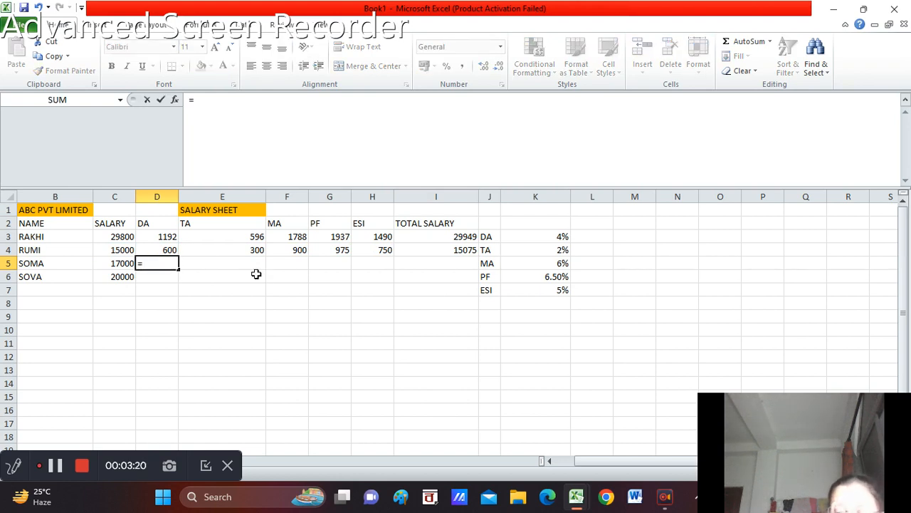
{"action": "left_click", "coordinate": [122, 264]}
{"action": "type", "text": "*"}
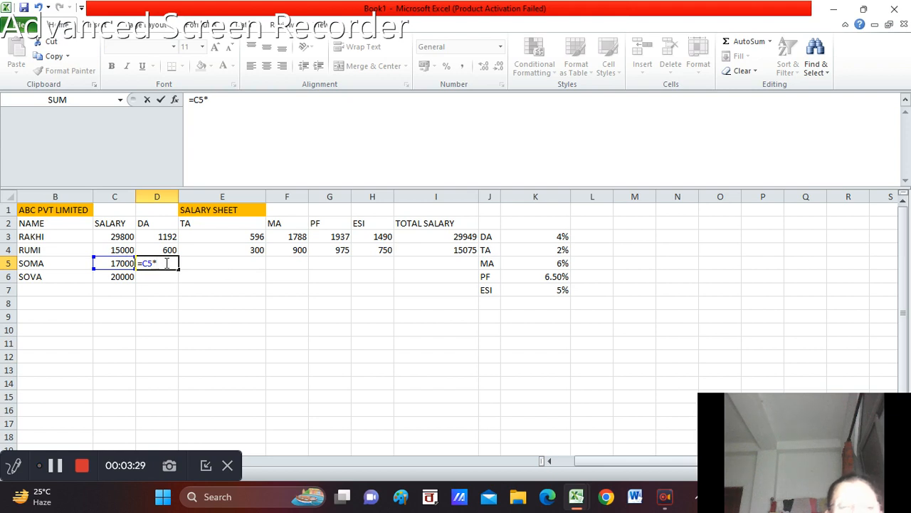
{"action": "left_click", "coordinate": [561, 238]}
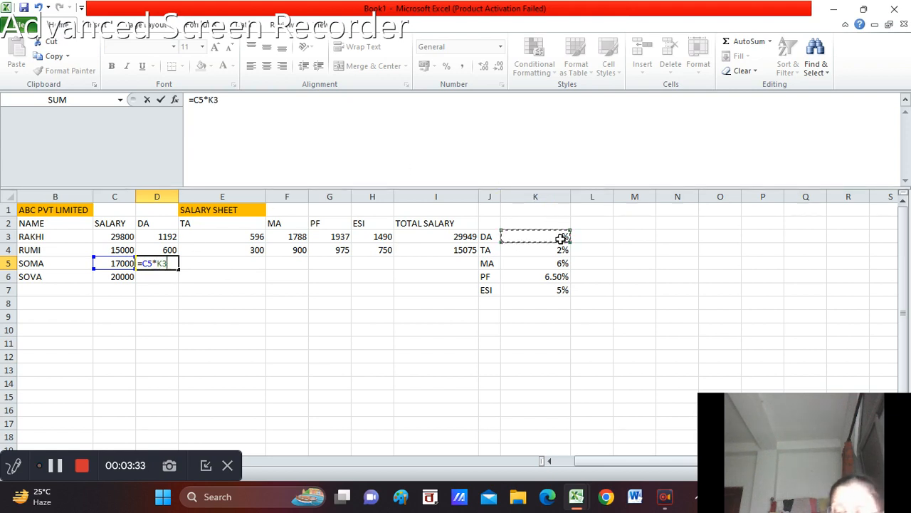
{"action": "key", "text": "Return"}
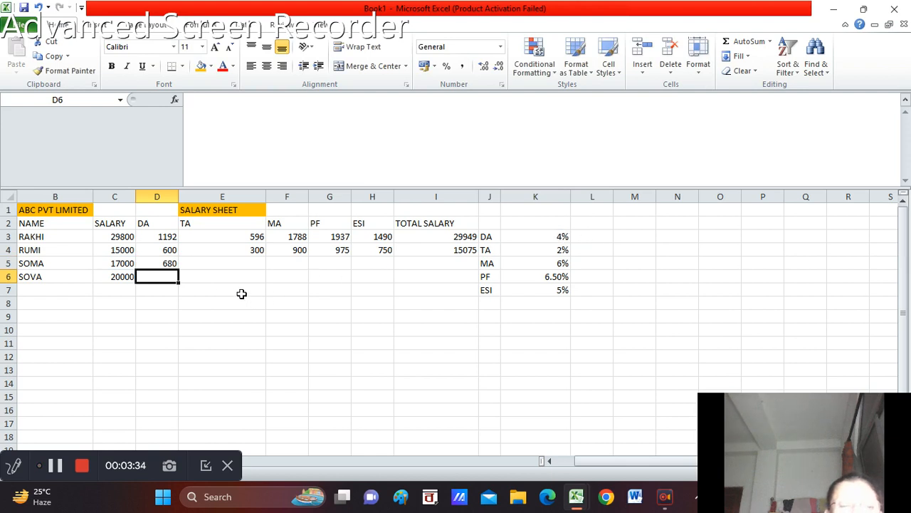
Calculate the TA for row 5 in E5 by multiplying the salary by the TA rate, =C5*K4
{"action": "left_click", "coordinate": [206, 264]}
{"action": "type", "text": "="}
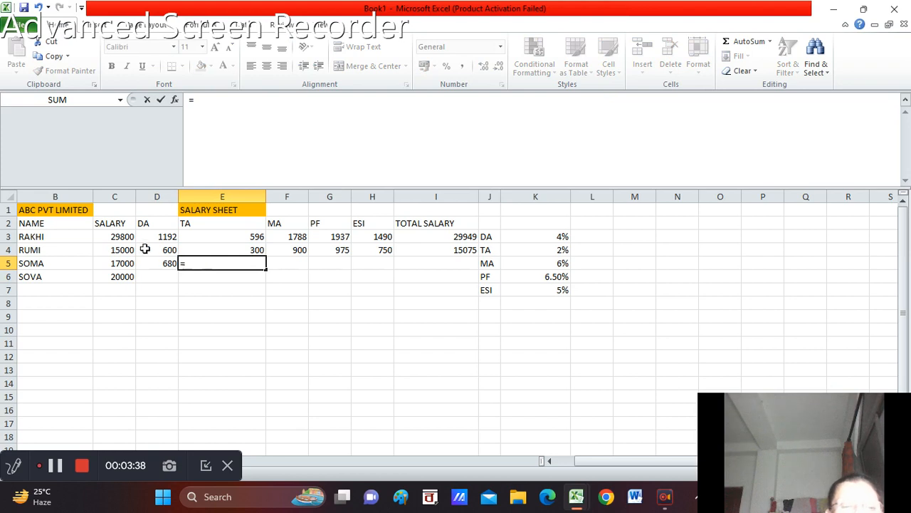
{"action": "left_click", "coordinate": [121, 263]}
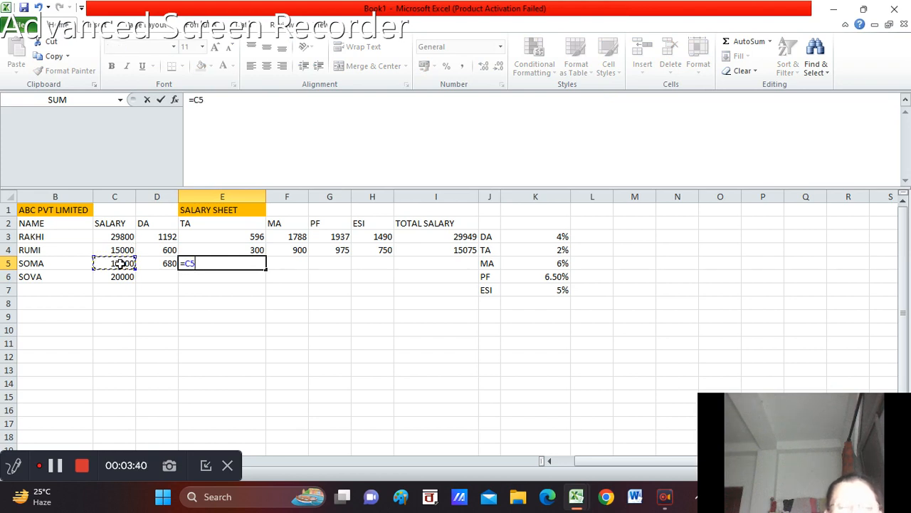
{"action": "type", "text": "*"}
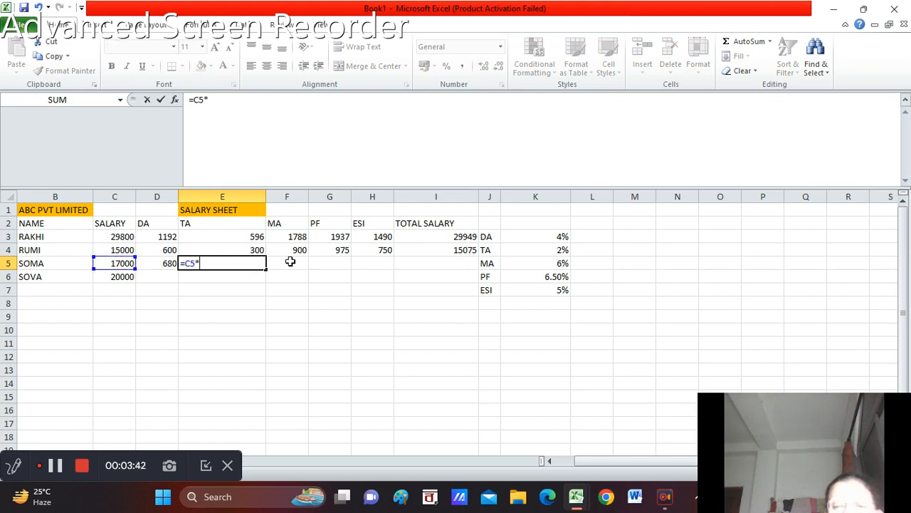
{"action": "left_click", "coordinate": [563, 251]}
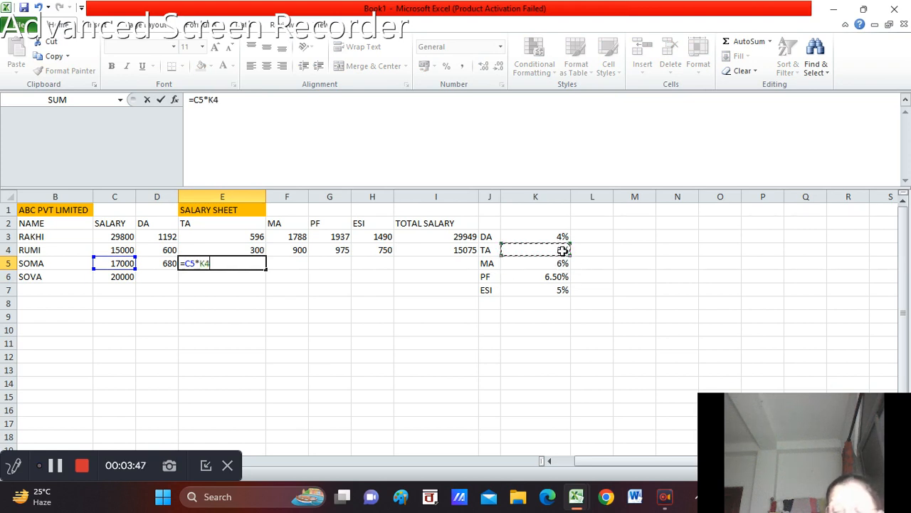
{"action": "key", "text": "Return"}
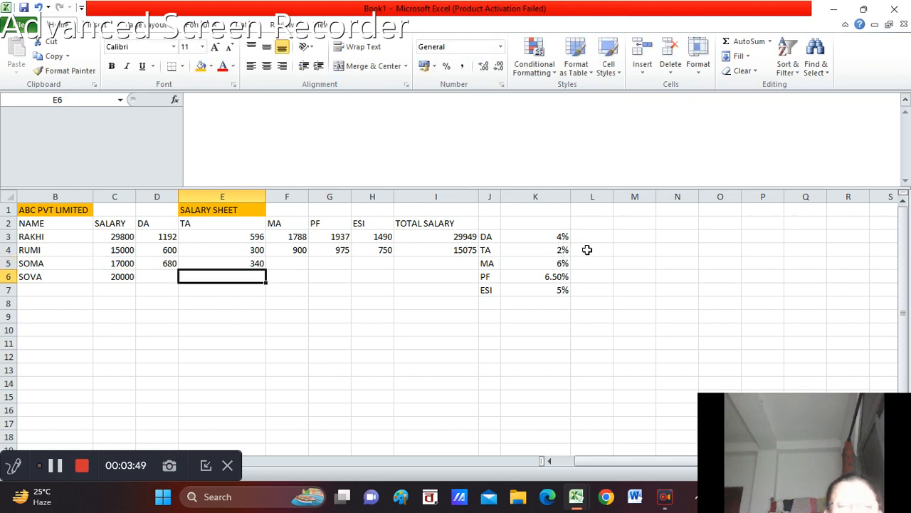
Calculate the MA for row 5 in F5 by multiplying the salary by the MA rate, =C5*K5
{"action": "left_click", "coordinate": [282, 265]}
{"action": "type", "text": "="}
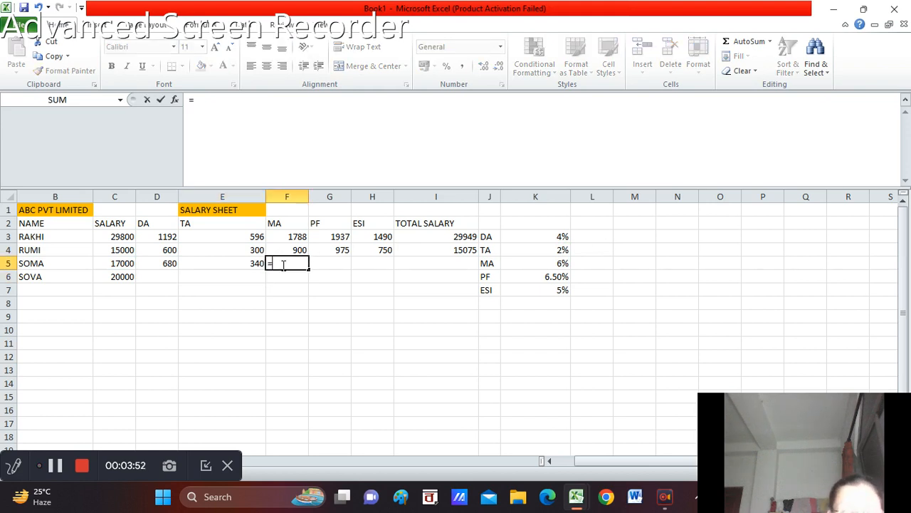
{"action": "left_click", "coordinate": [122, 263]}
{"action": "type", "text": "*"}
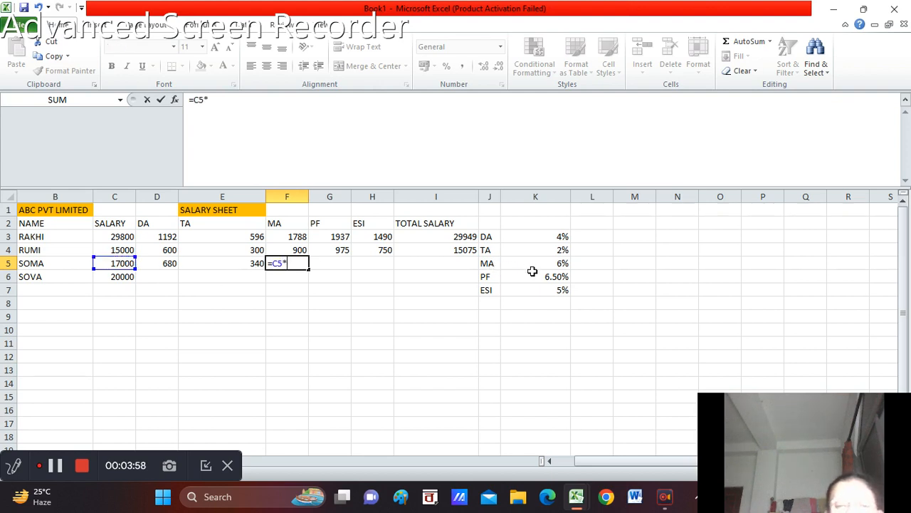
{"action": "left_click", "coordinate": [560, 263]}
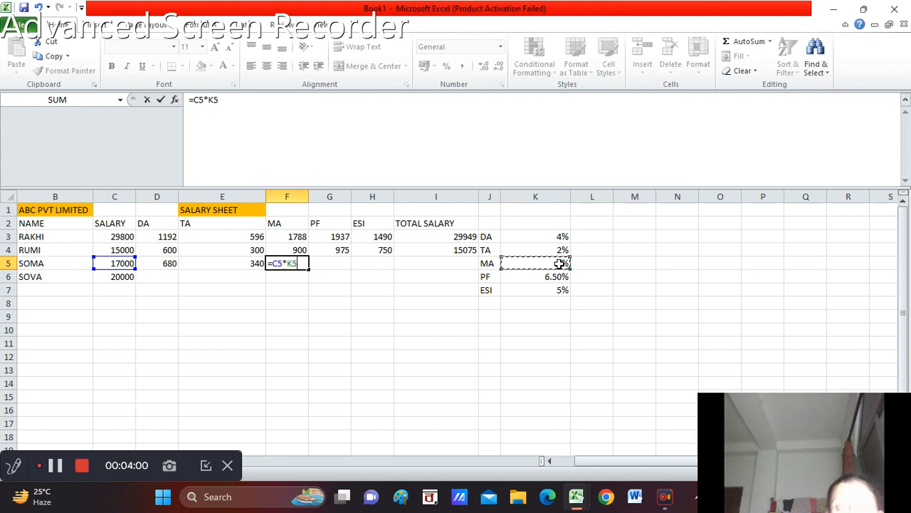
{"action": "key", "text": "Return"}
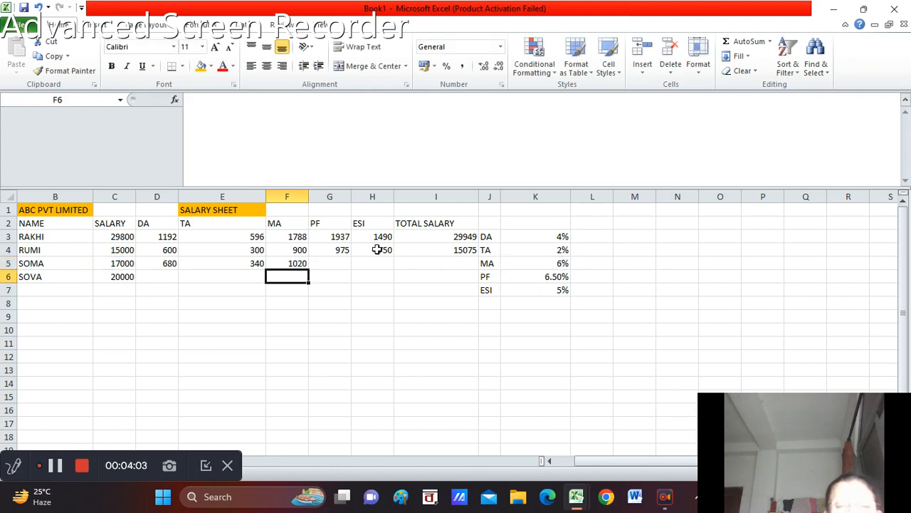
Calculate the PF for row 5 in G5 by multiplying the salary by the PF rate, =C5*K6
{"action": "left_click", "coordinate": [330, 264]}
{"action": "type", "text": "="}
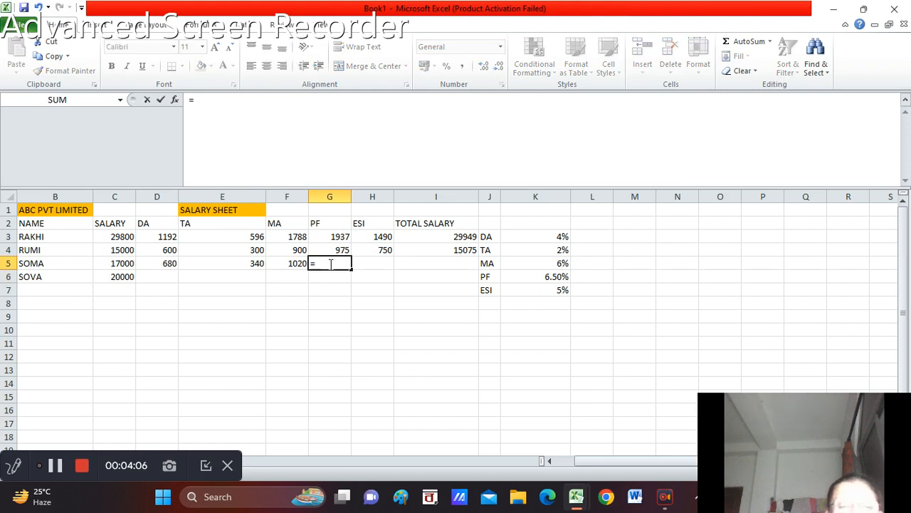
{"action": "left_click", "coordinate": [121, 264]}
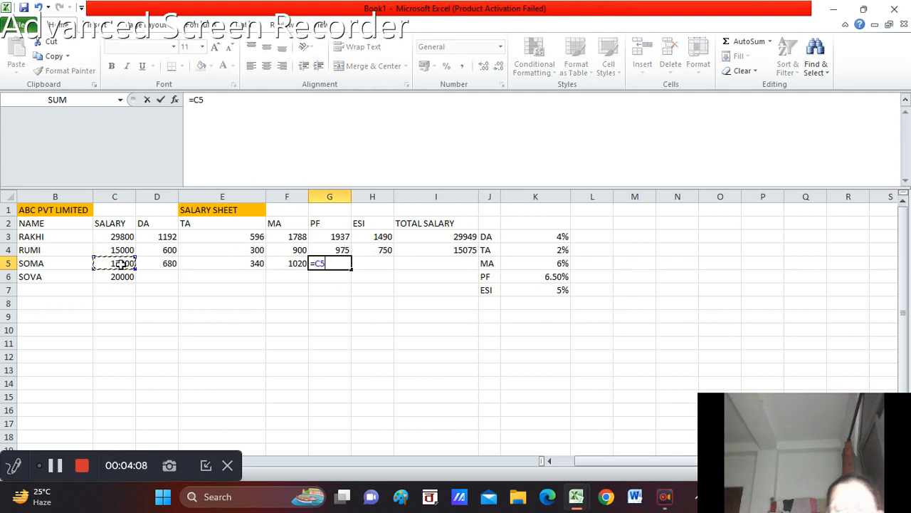
{"action": "type", "text": "*"}
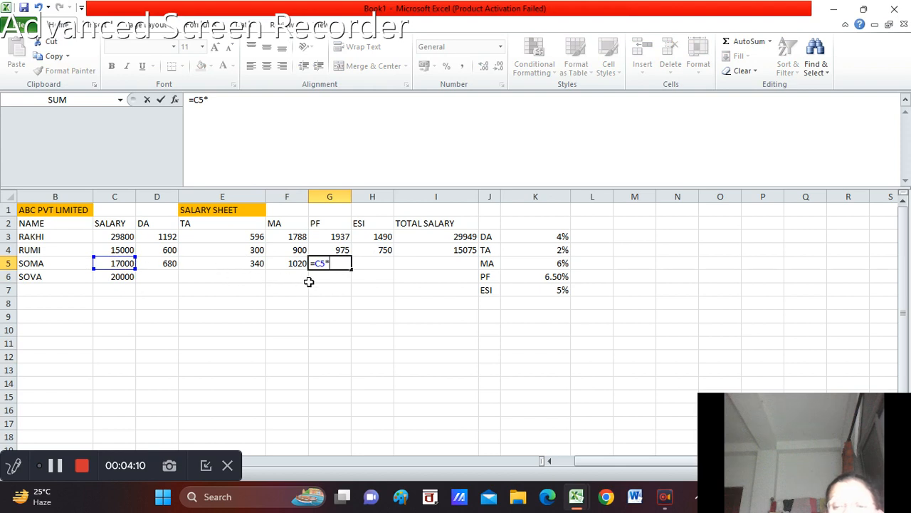
{"action": "left_click", "coordinate": [539, 279]}
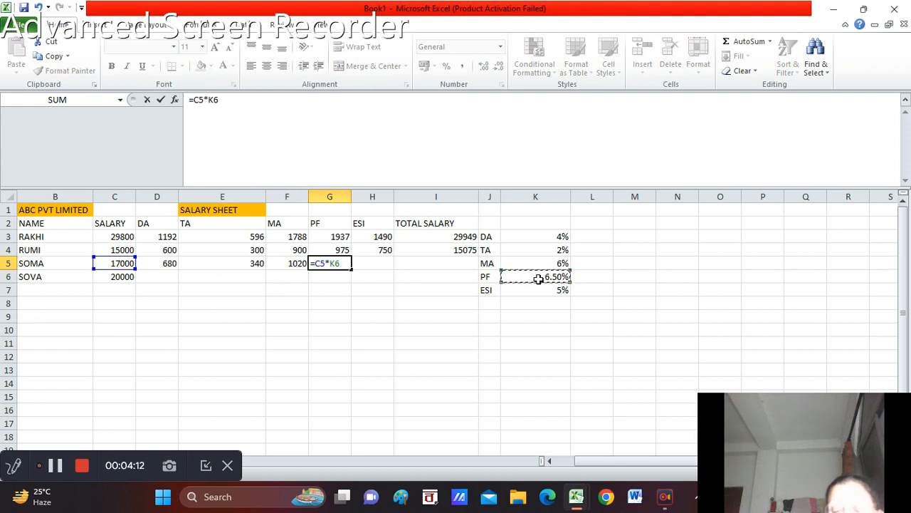
{"action": "key", "text": "Return"}
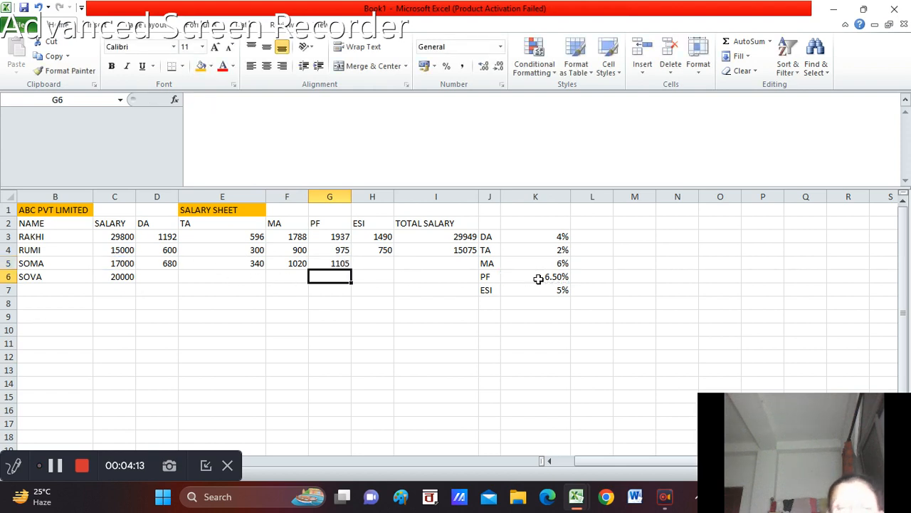
Calculate the ESI for row 5 in H5 by multiplying the salary by the ESI rate, =C5*K7
{"action": "left_click", "coordinate": [372, 264]}
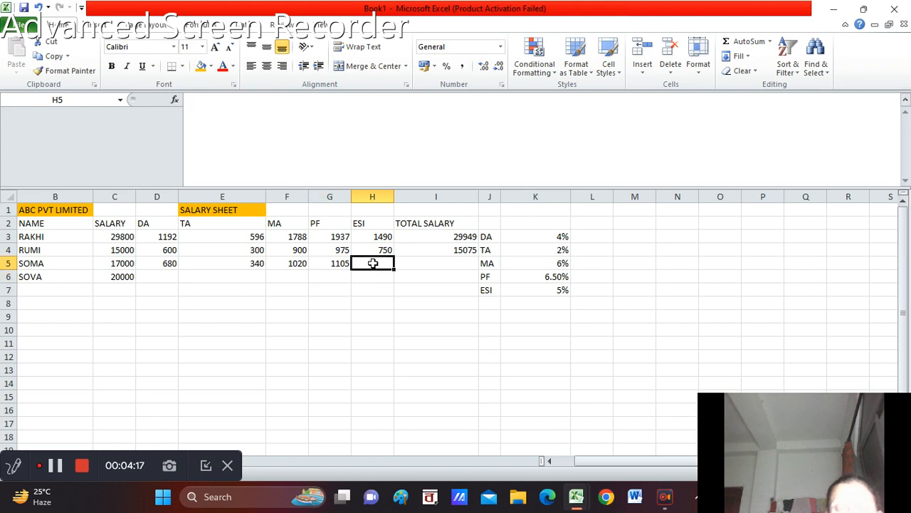
{"action": "type", "text": "="}
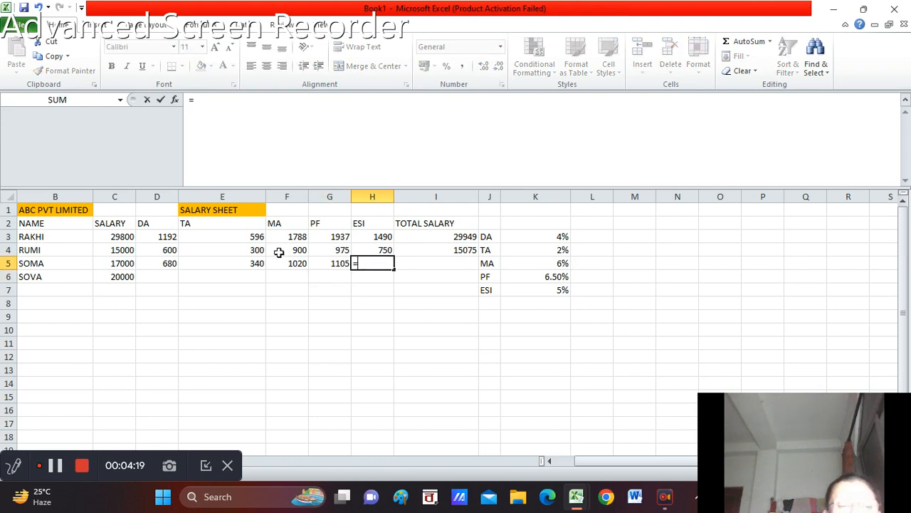
{"action": "left_click", "coordinate": [124, 265]}
{"action": "type", "text": "*"}
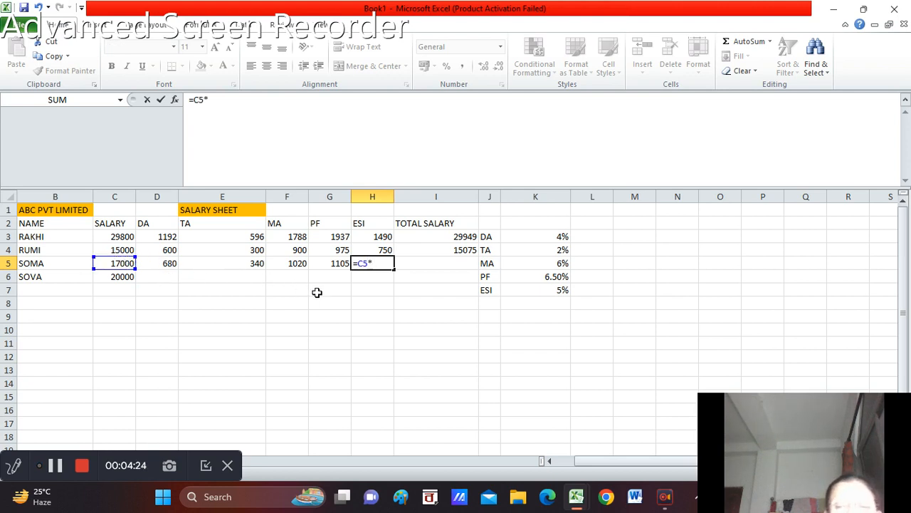
{"action": "left_click", "coordinate": [561, 291]}
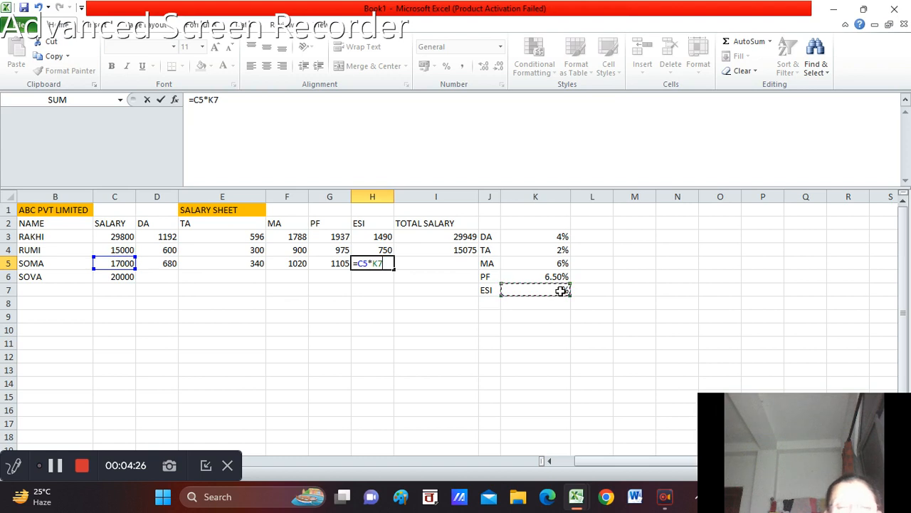
{"action": "key", "text": "Return"}
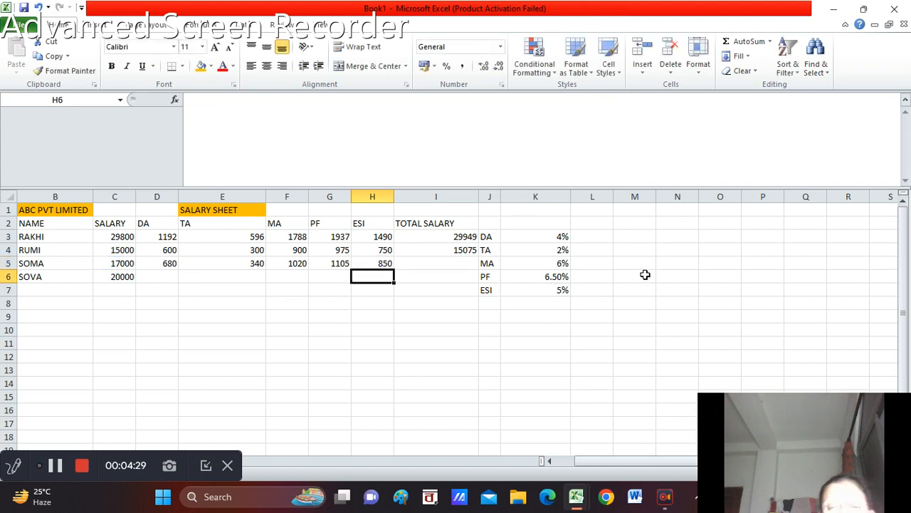
Calculate the total salary for row 5 in I5 by subtracting deductions from salary plus allowances, =(C5+D5+E5+F5)-(G5+H5)
{"action": "left_click", "coordinate": [427, 263]}
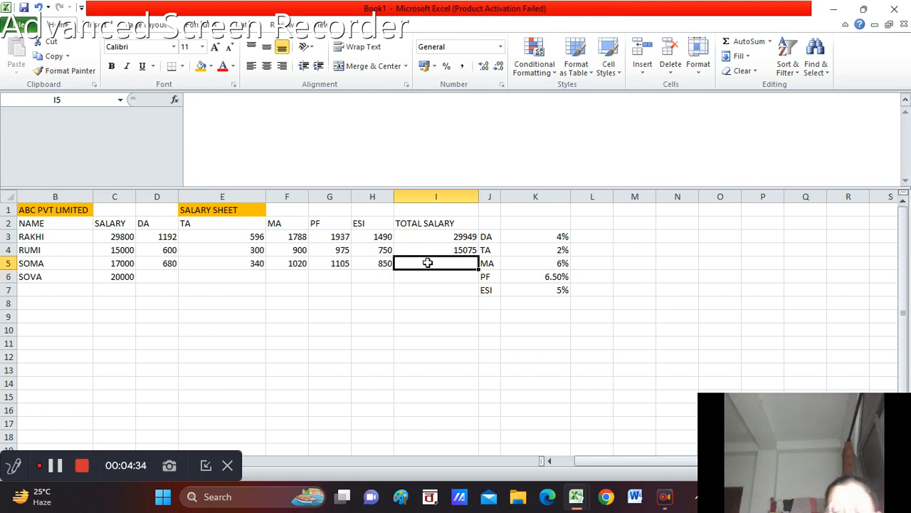
{"action": "type", "text": "="}
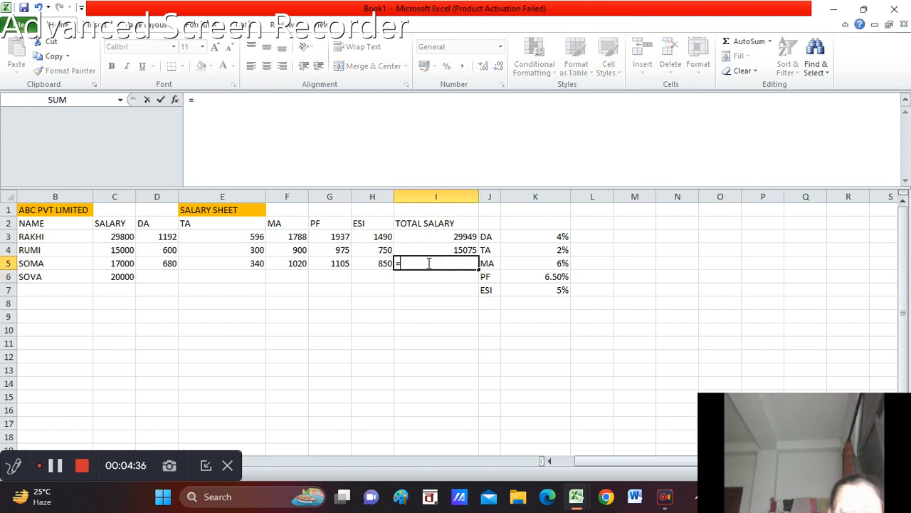
{"action": "type", "text": "("}
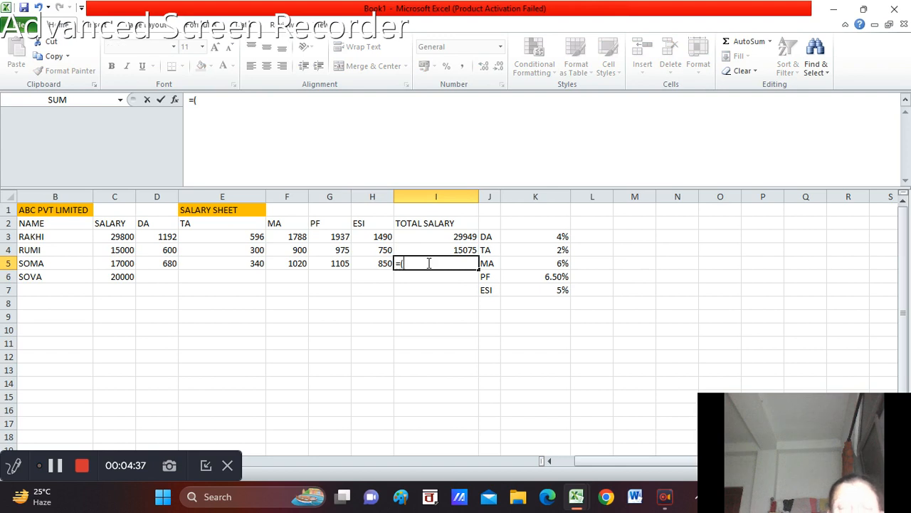
{"action": "left_click", "coordinate": [127, 261]}
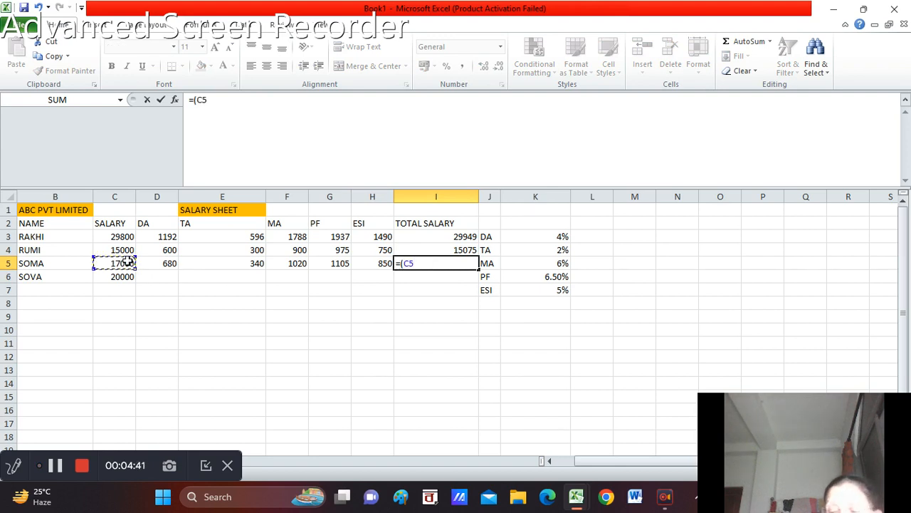
{"action": "type", "text": "+"}
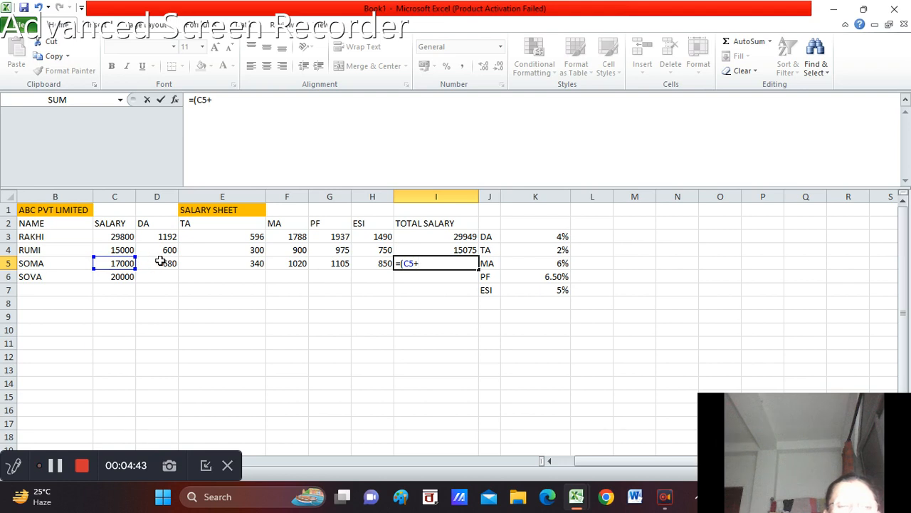
{"action": "left_click", "coordinate": [159, 262]}
{"action": "type", "text": "+"}
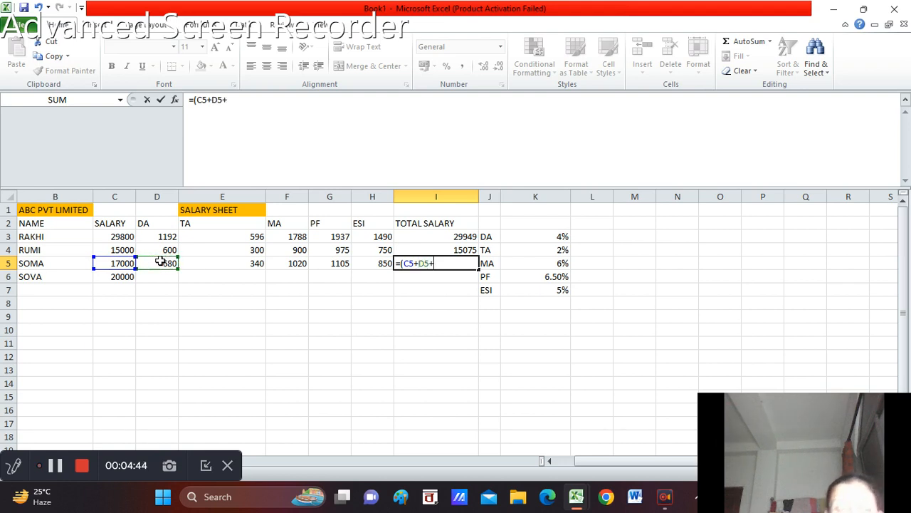
{"action": "left_click", "coordinate": [259, 264]}
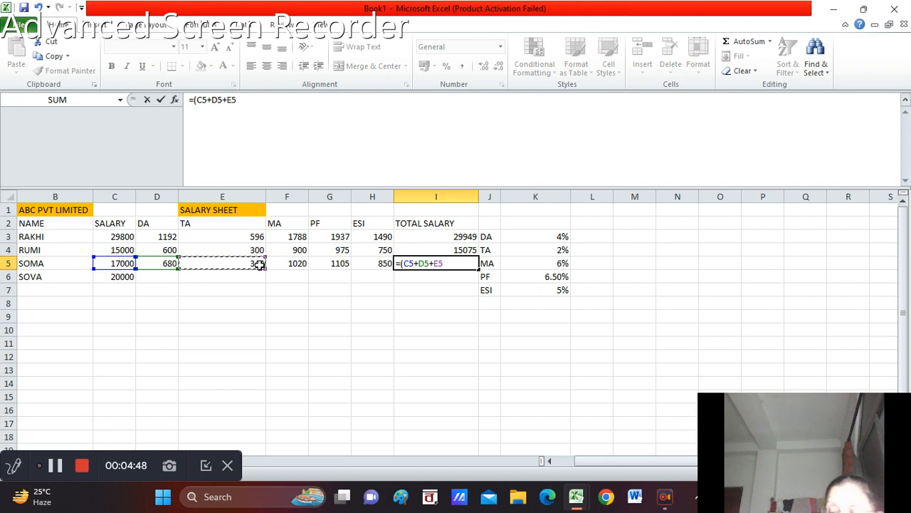
{"action": "type", "text": "+"}
{"action": "left_click", "coordinate": [287, 262]}
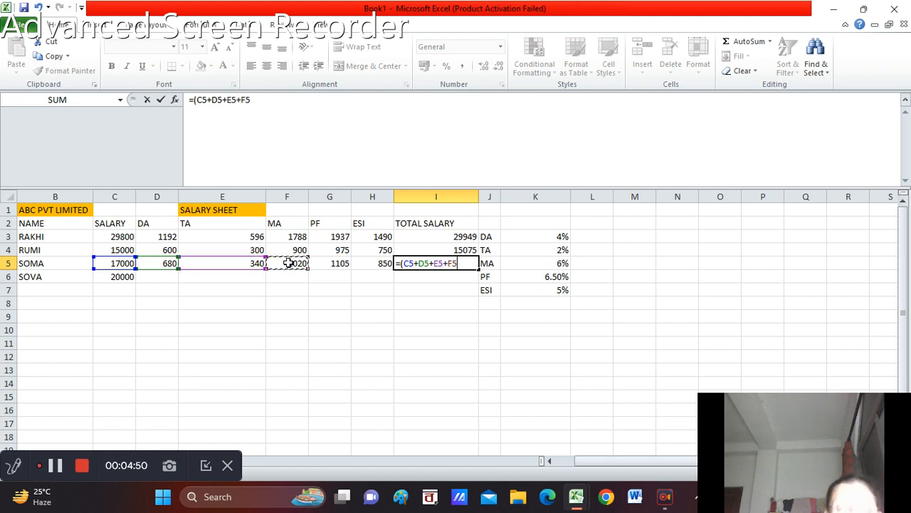
{"action": "type", "text": "("}
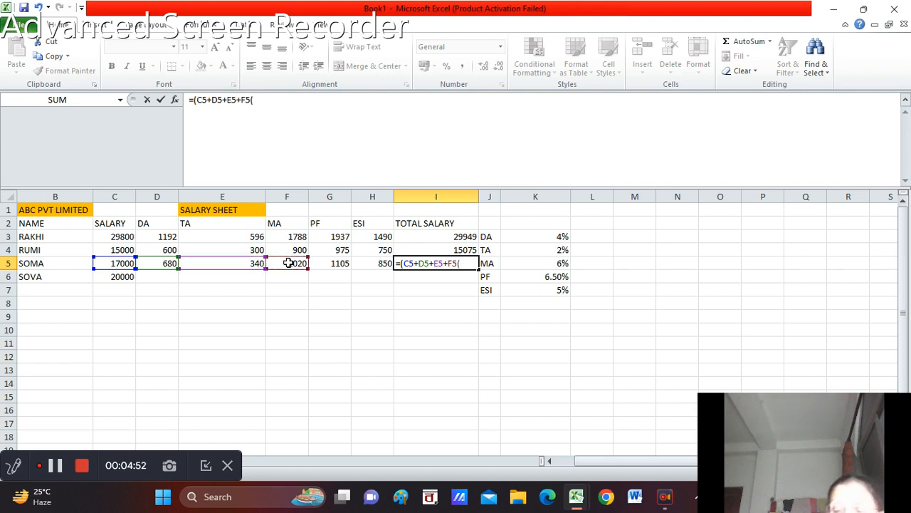
{"action": "key", "text": "BackSpace"}
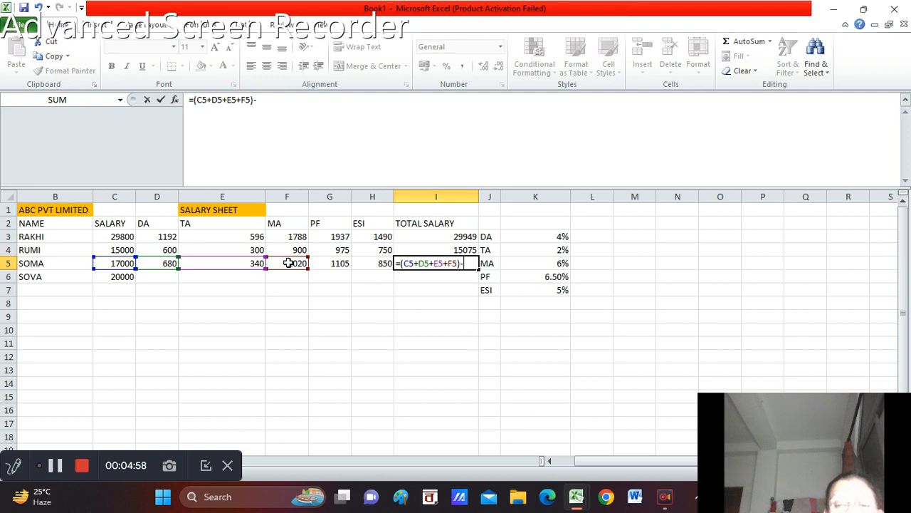
{"action": "type", "text": ")-("}
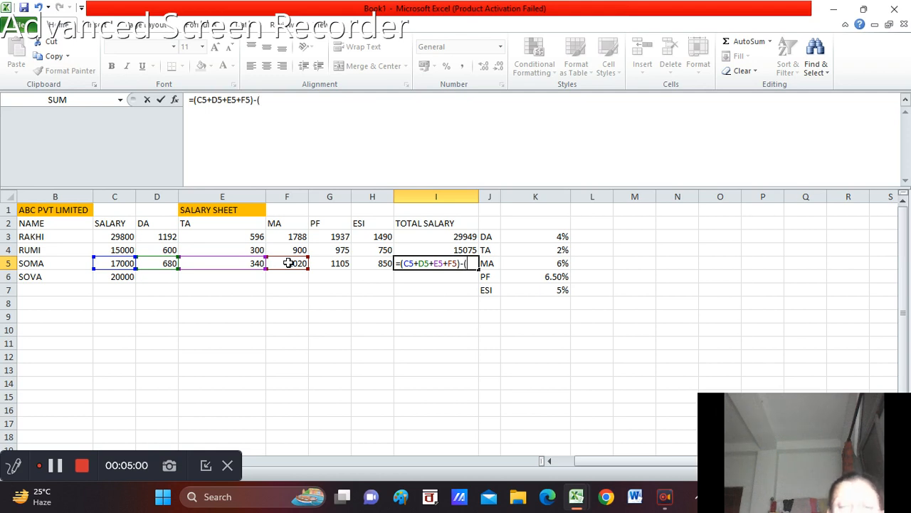
{"action": "left_click", "coordinate": [343, 262]}
{"action": "type", "text": "+"}
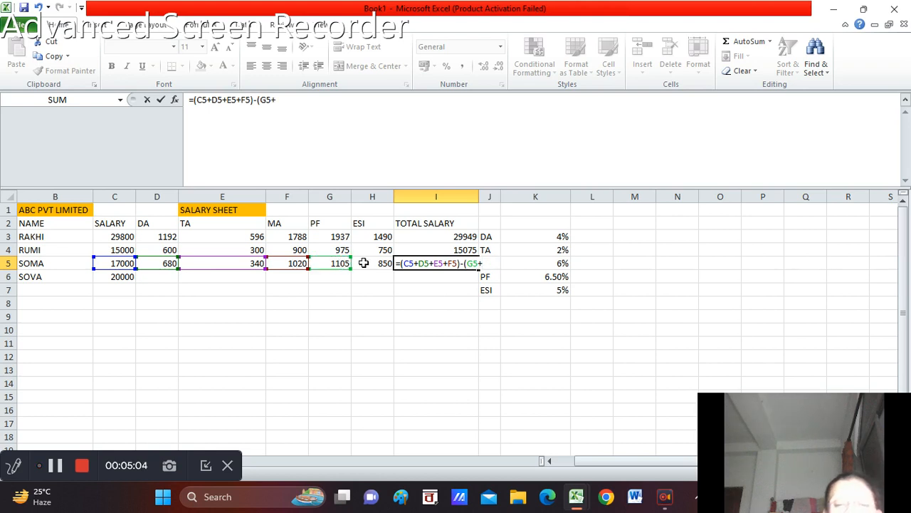
{"action": "left_click", "coordinate": [374, 263]}
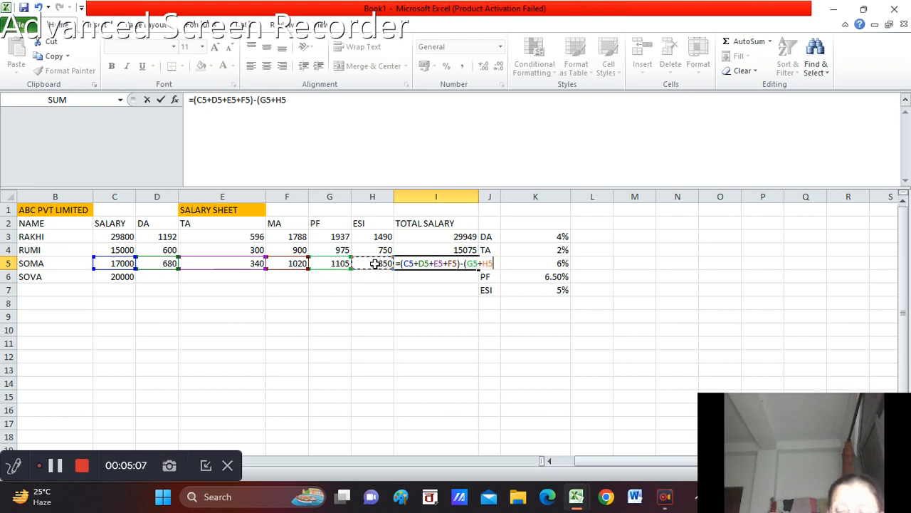
{"action": "type", "text": ")"}
{"action": "key", "text": "Return"}
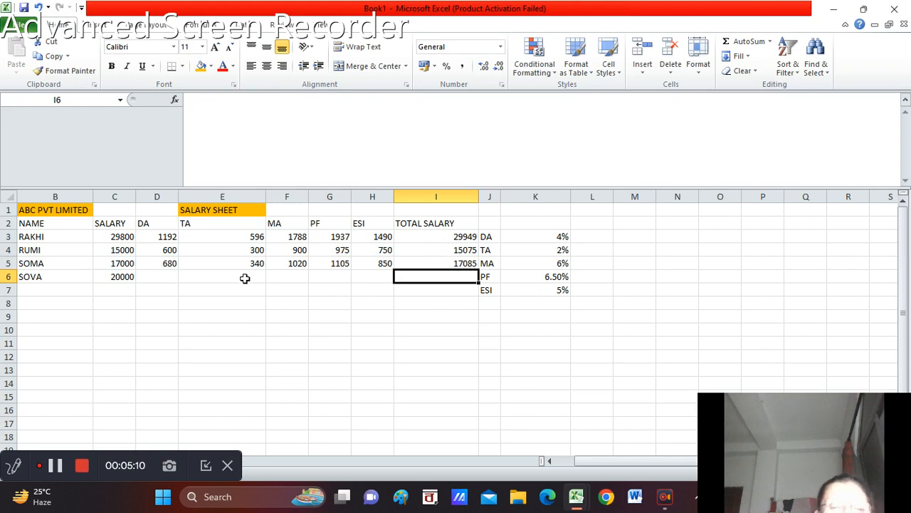
Calculate the DA for row 6 in D6 by multiplying the salary by the DA rate, =C6*K3
{"action": "left_click", "coordinate": [157, 278]}
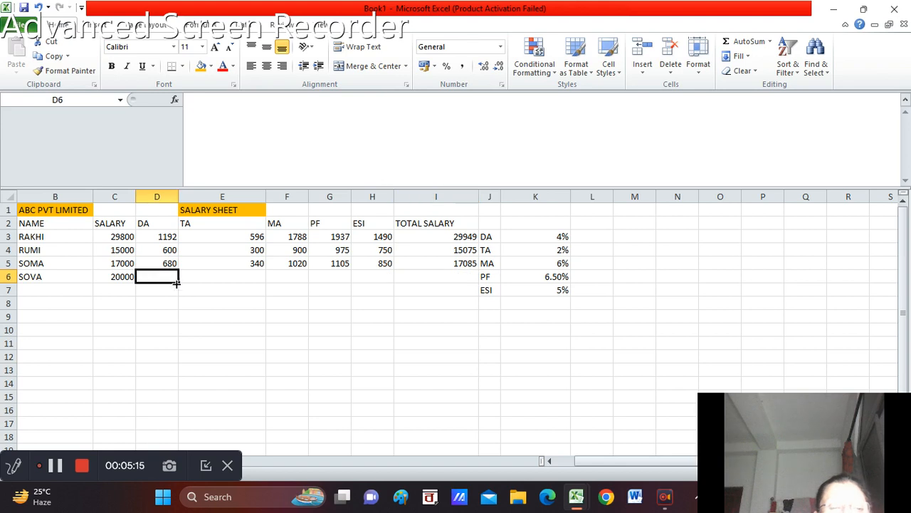
{"action": "type", "text": "="}
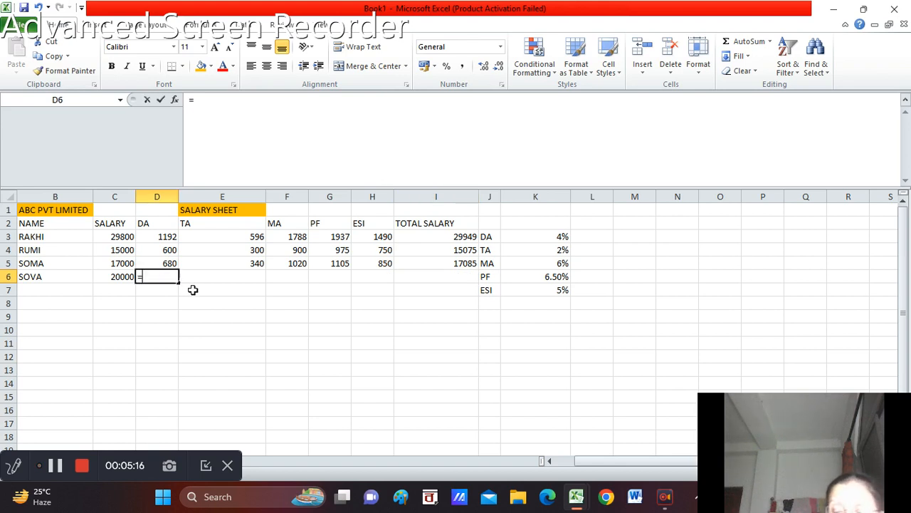
{"action": "left_click", "coordinate": [116, 277]}
{"action": "type", "text": "*"}
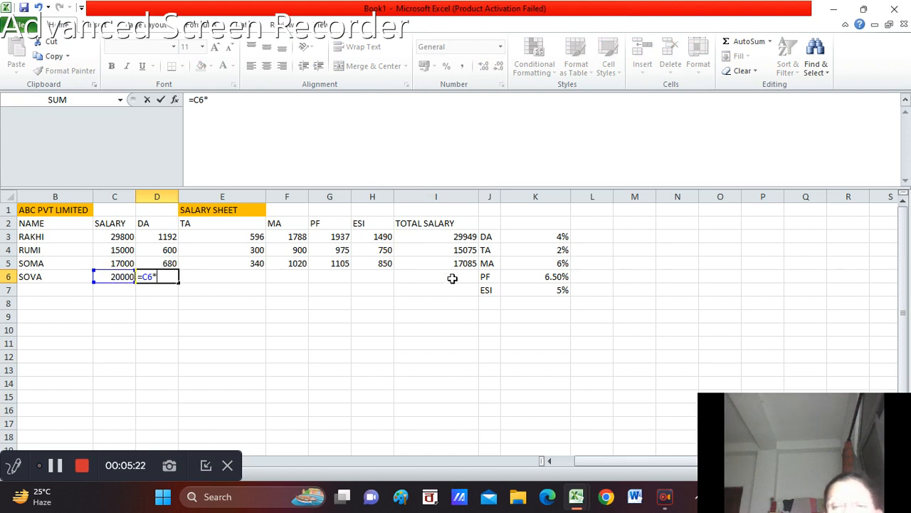
{"action": "left_click", "coordinate": [562, 238]}
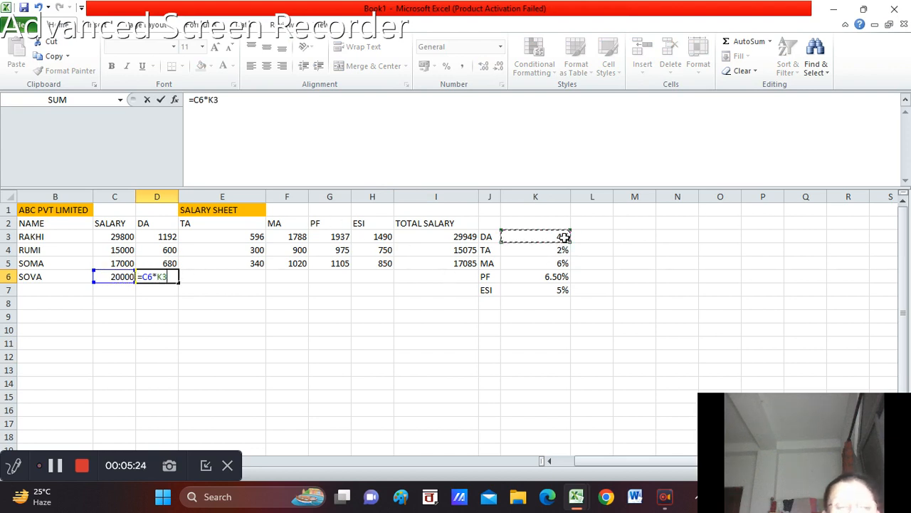
{"action": "key", "text": "Return"}
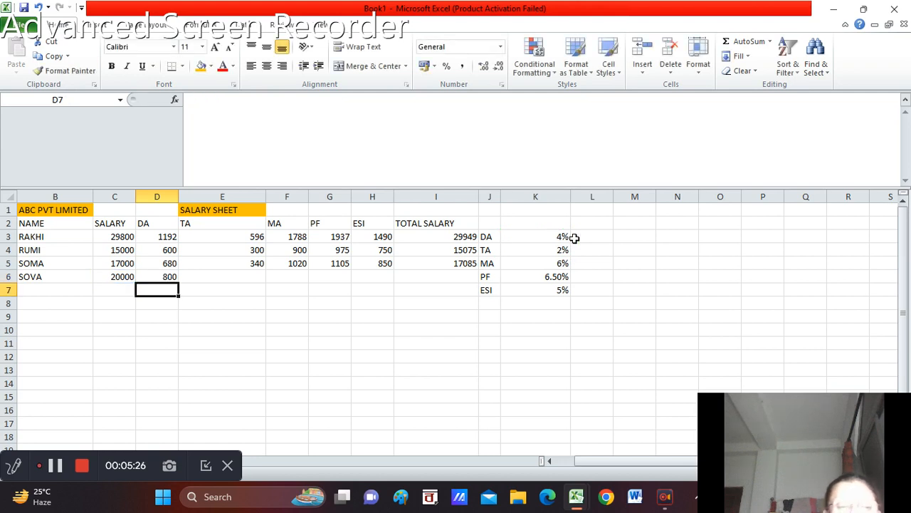
Calculate the TA for row 6 in E6 by multiplying the salary by the TA rate, =C6*K4
{"action": "left_click", "coordinate": [203, 276]}
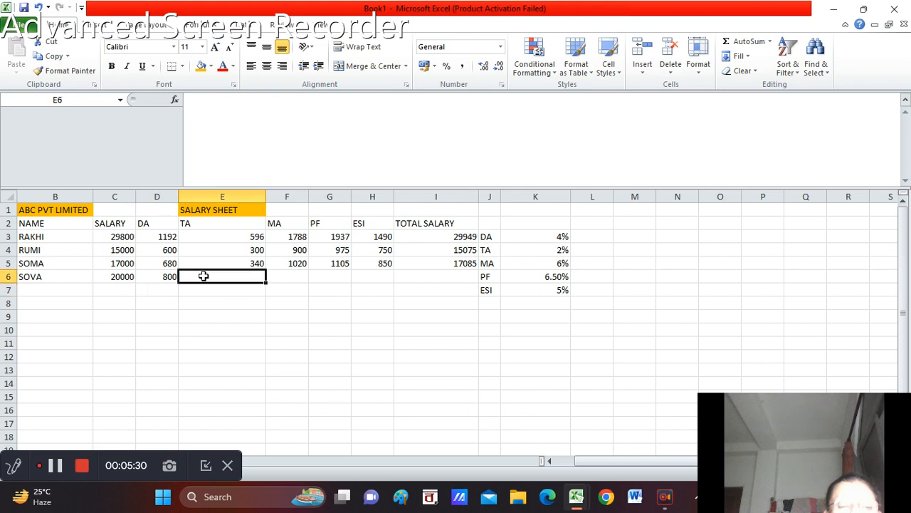
{"action": "type", "text": "="}
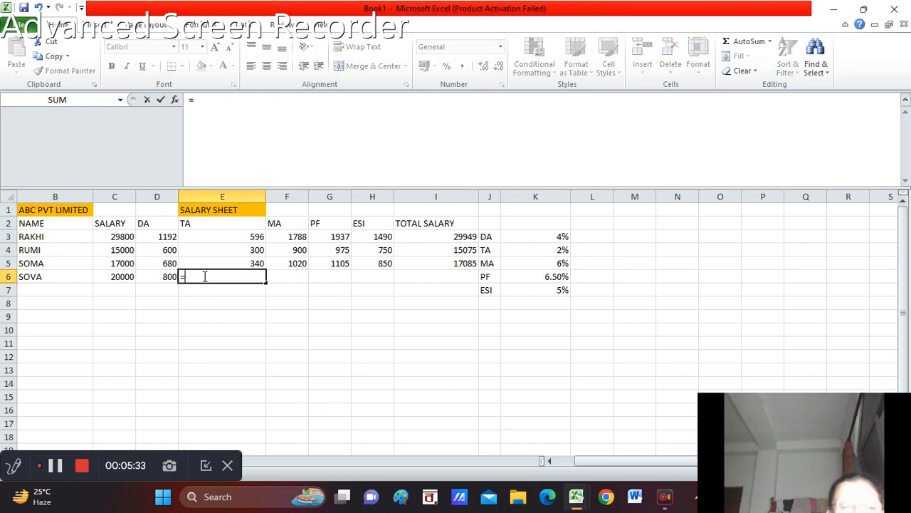
{"action": "left_click", "coordinate": [116, 277]}
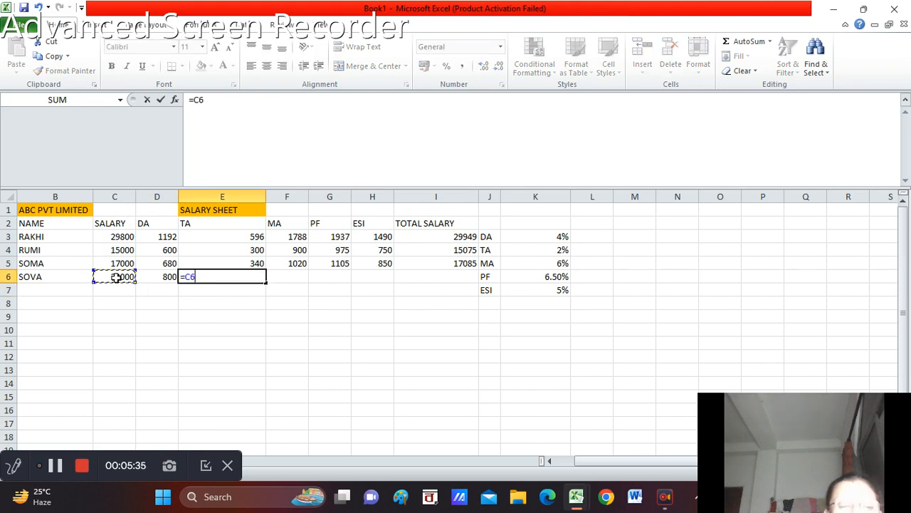
{"action": "type", "text": "*"}
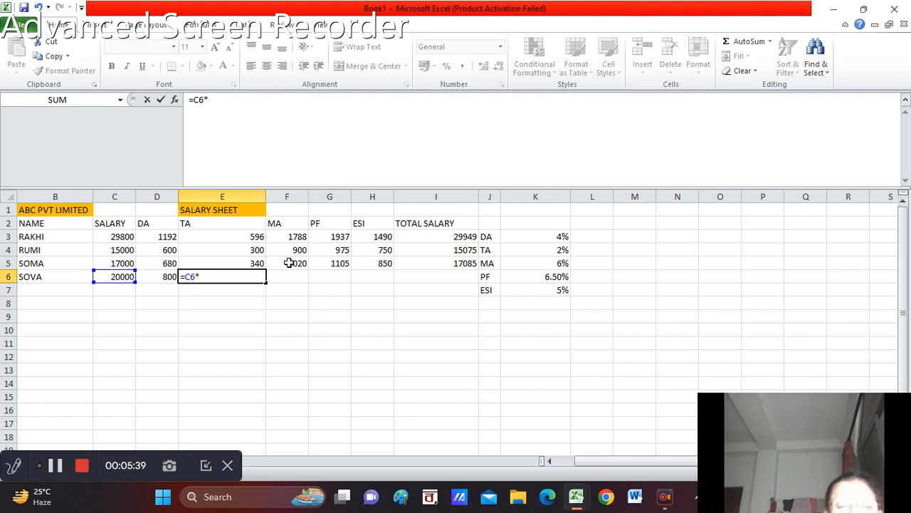
{"action": "left_click", "coordinate": [558, 247]}
{"action": "key", "text": "Return"}
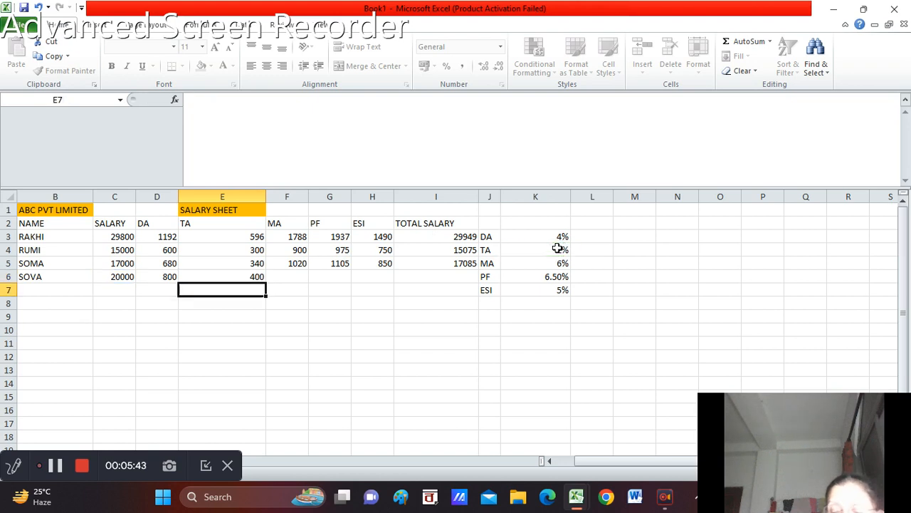
Calculate the MA for row 6 in F6 by multiplying the salary by the MA rate, =C6*K5
{"action": "left_click", "coordinate": [287, 277]}
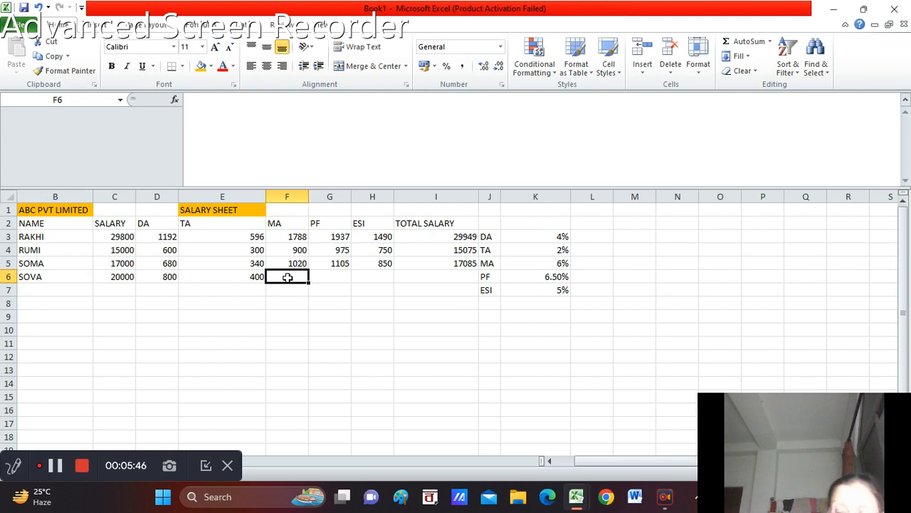
{"action": "type", "text": "="}
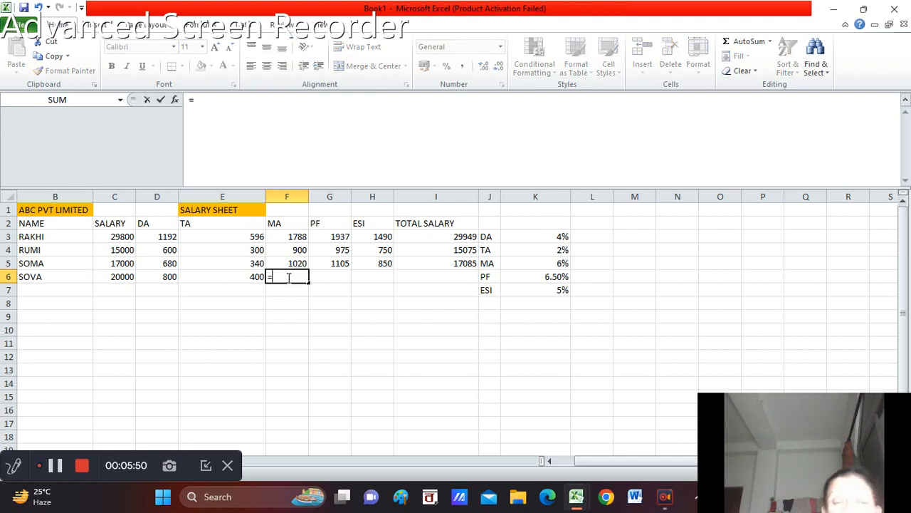
{"action": "left_click", "coordinate": [123, 278]}
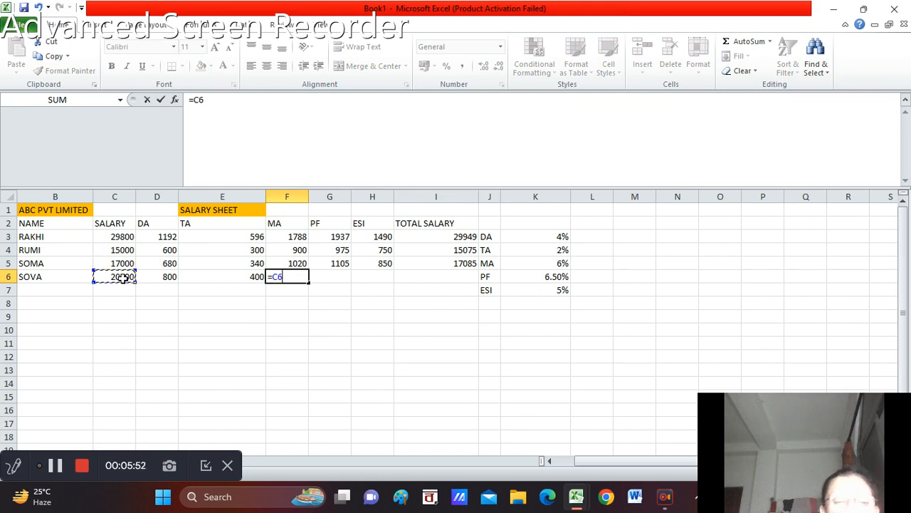
{"action": "type", "text": "*"}
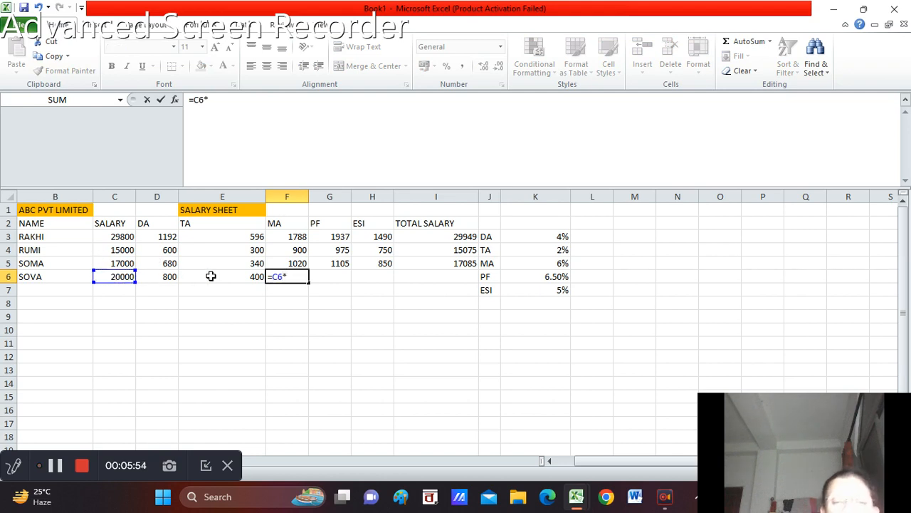
{"action": "left_click", "coordinate": [557, 263]}
{"action": "key", "text": "Return"}
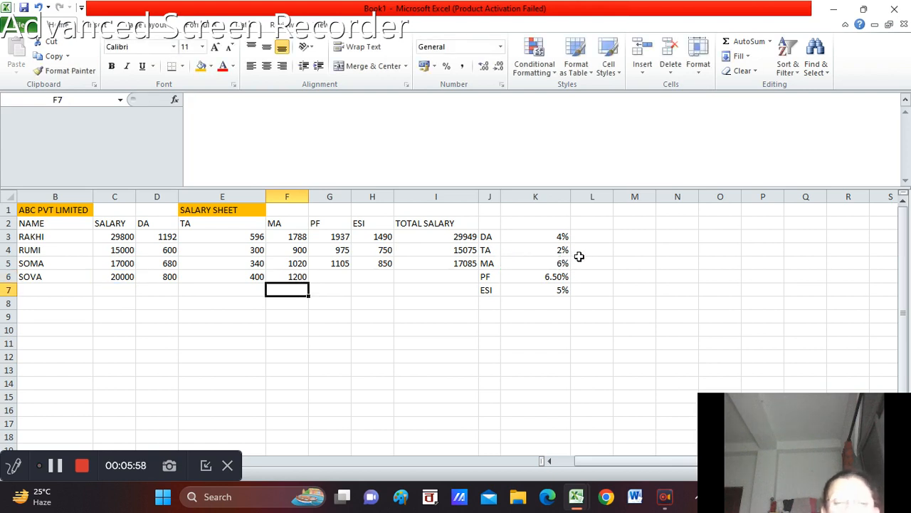
Calculate the PF for row 6 in G6 by multiplying the salary by the PF rate, =C6*K6
{"action": "left_click", "coordinate": [325, 276]}
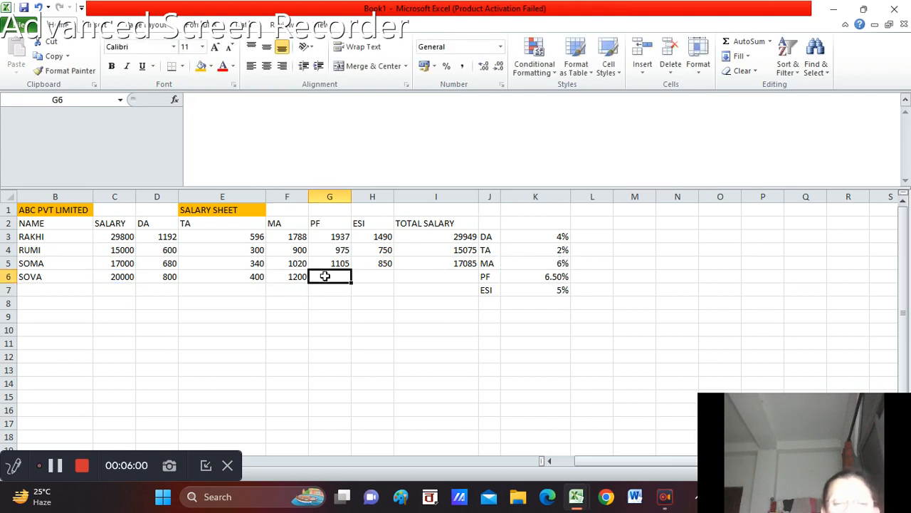
{"action": "type", "text": "="}
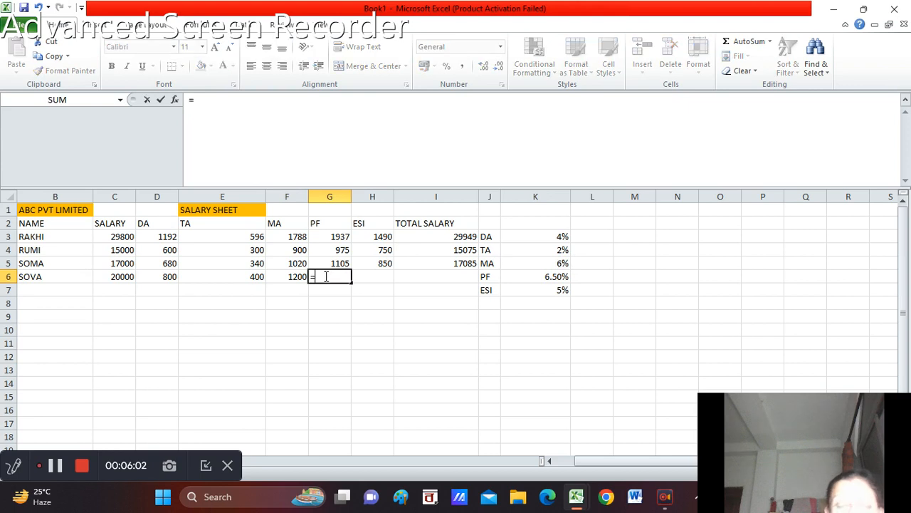
{"action": "left_click", "coordinate": [119, 278]}
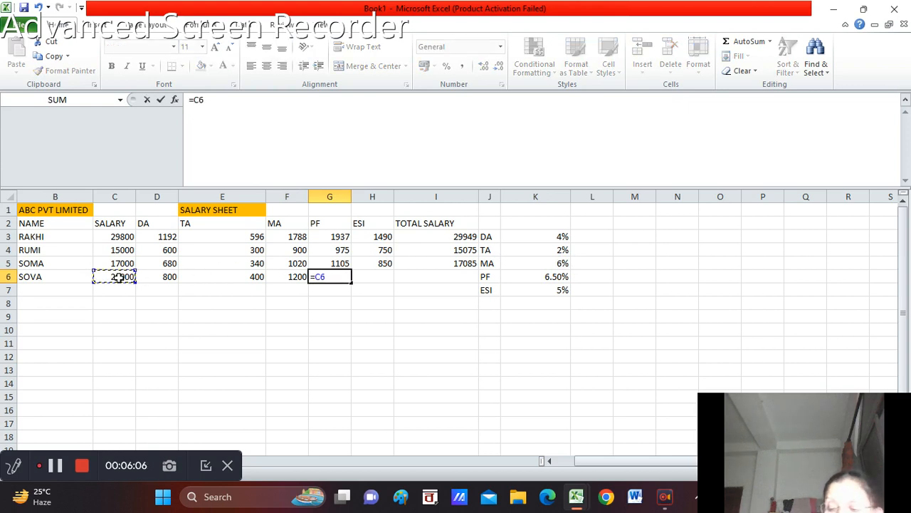
{"action": "type", "text": "*"}
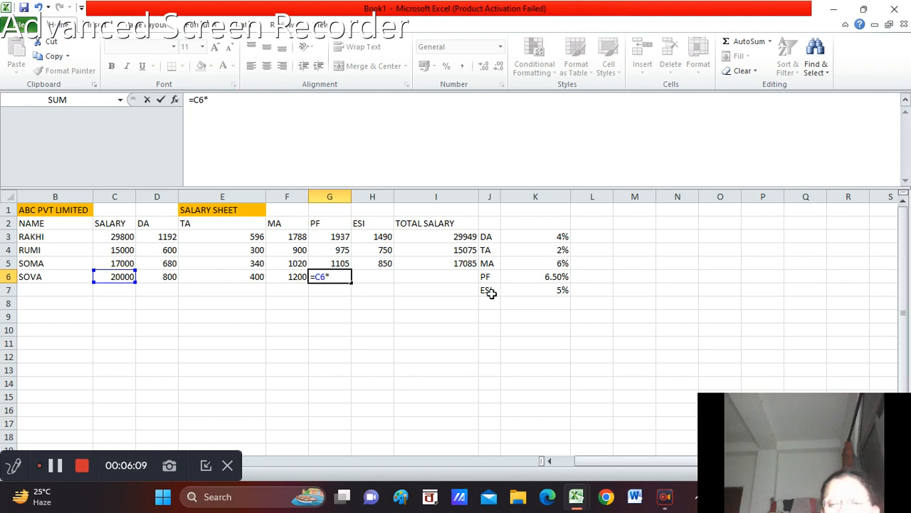
{"action": "left_click", "coordinate": [547, 275]}
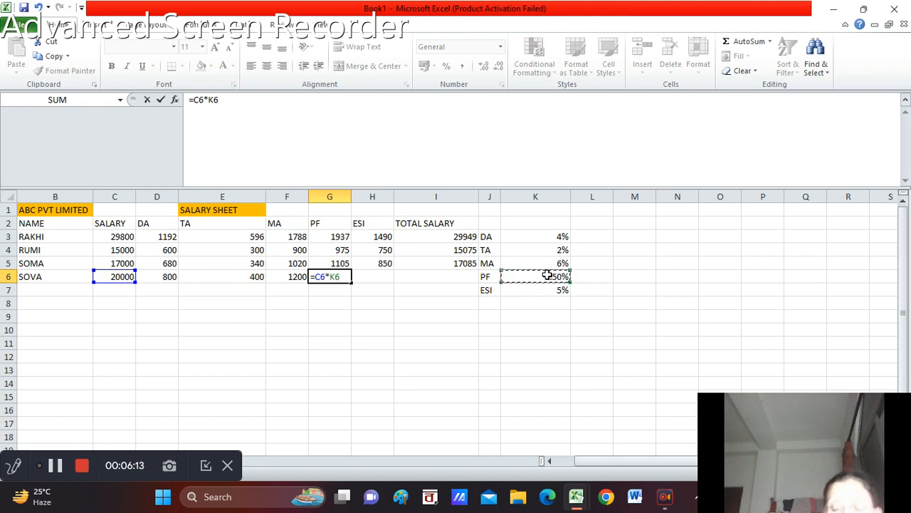
{"action": "key", "text": "Return"}
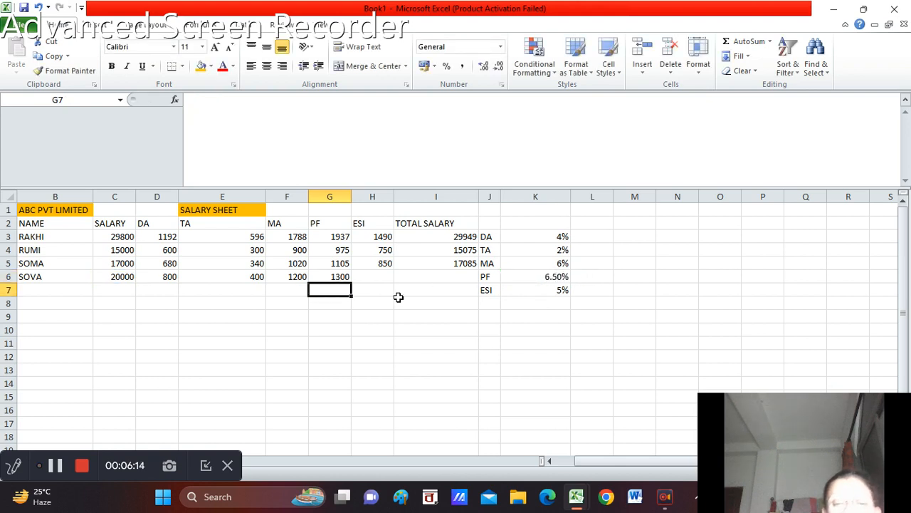
Enter the ESI formula for row 6 in H6 from the salary and the ESI rate as -C6*K7
{"action": "left_click", "coordinate": [376, 277]}
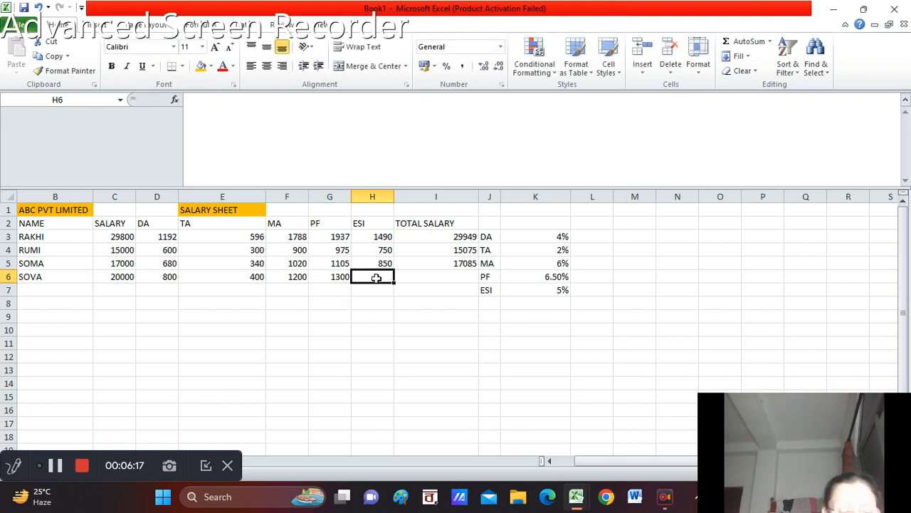
{"action": "type", "text": "="}
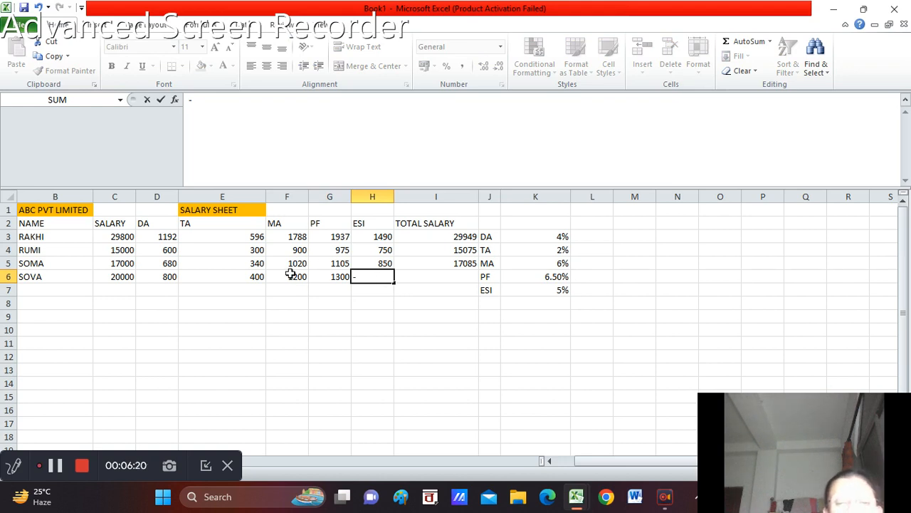
{"action": "left_click", "coordinate": [118, 278]}
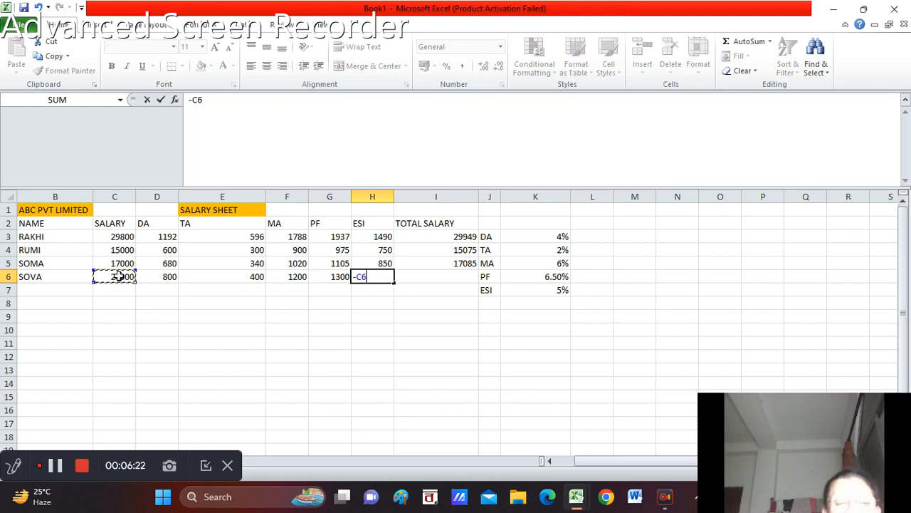
{"action": "type", "text": "*"}
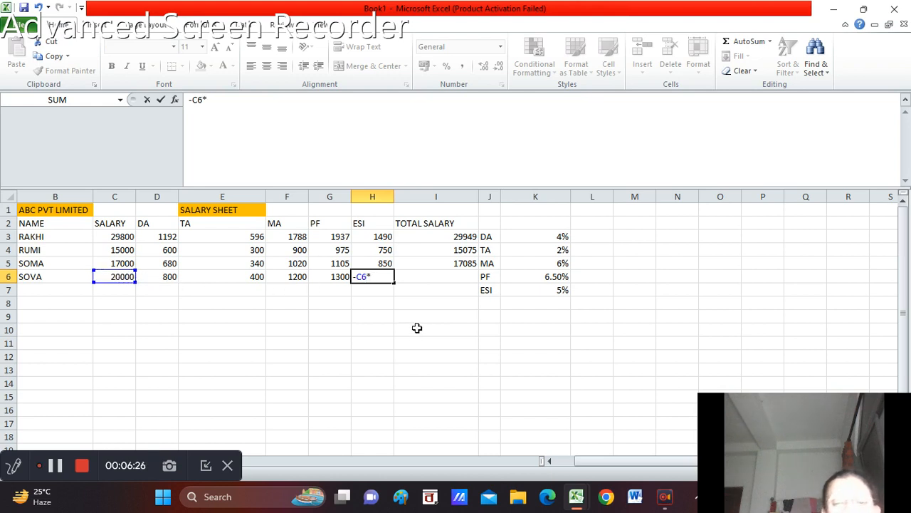
{"action": "left_click", "coordinate": [558, 290]}
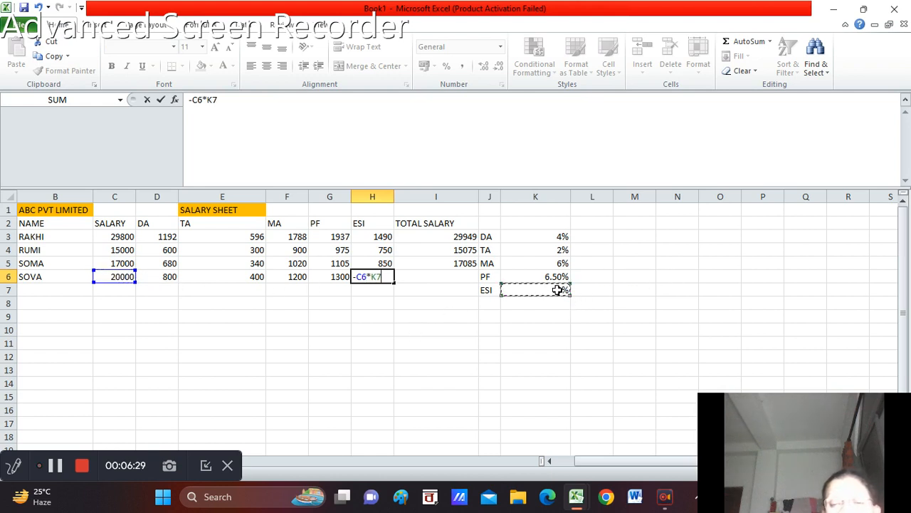
{"action": "key", "text": "Return"}
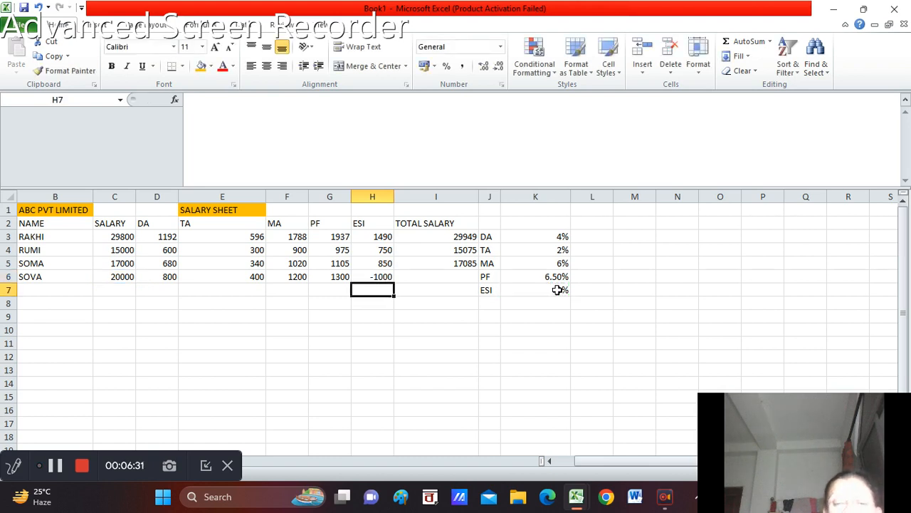
{"action": "left_click", "coordinate": [558, 290]}
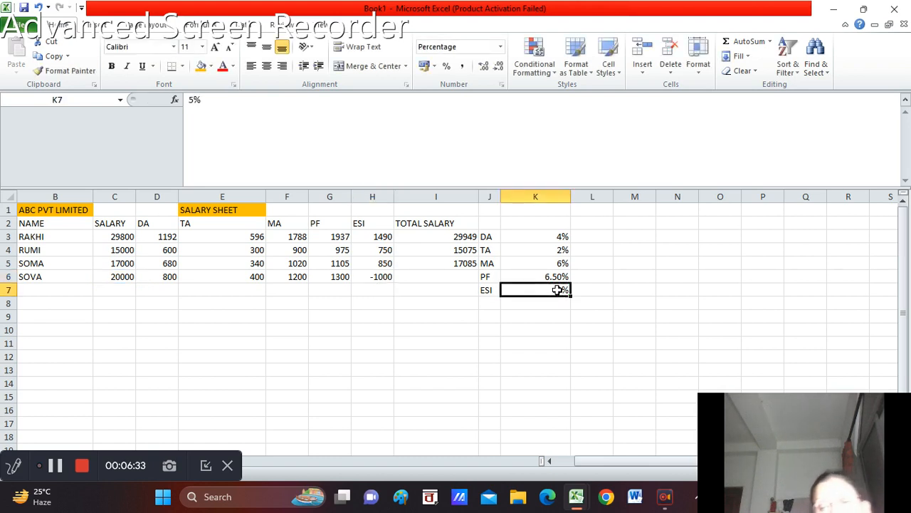
Calculate the total salary for row 6 in I6 as earnings minus PF and ESI, =(C6+D6+E6+F6)-(G6+H6)
{"action": "left_click", "coordinate": [445, 276]}
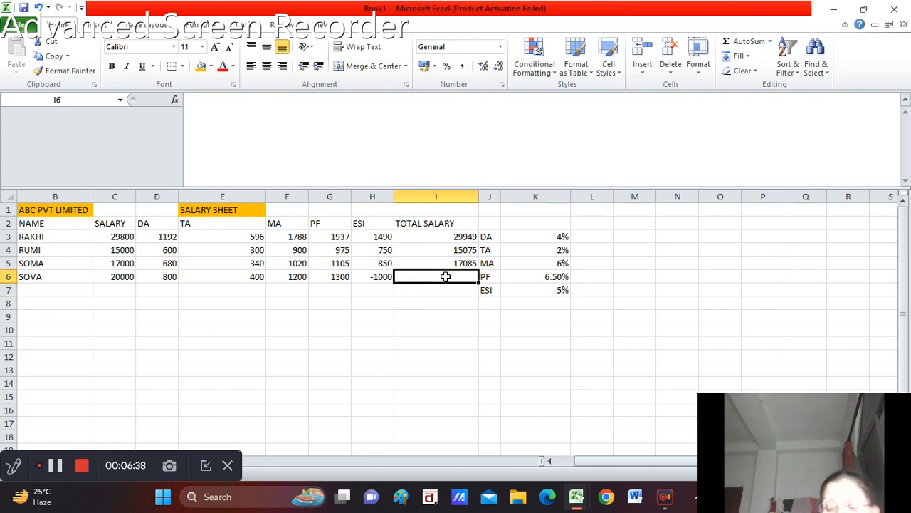
{"action": "type", "text": "="}
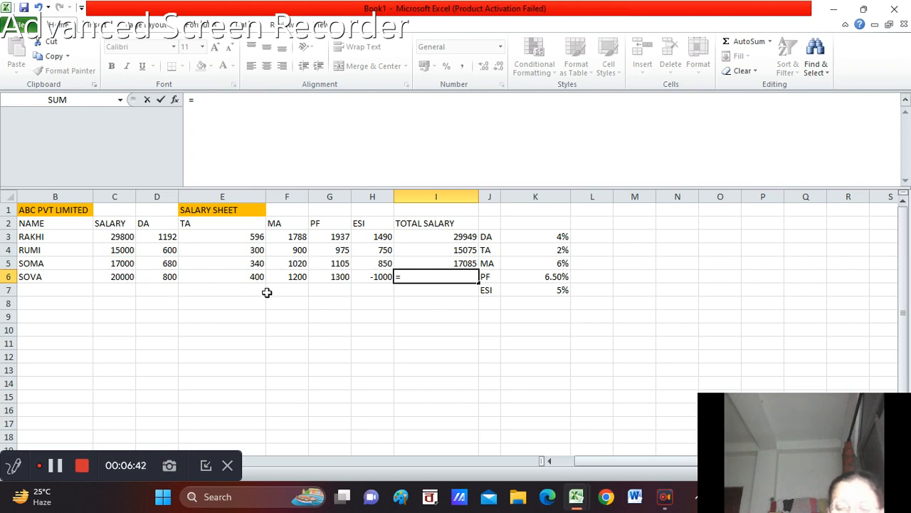
{"action": "type", "text": "("}
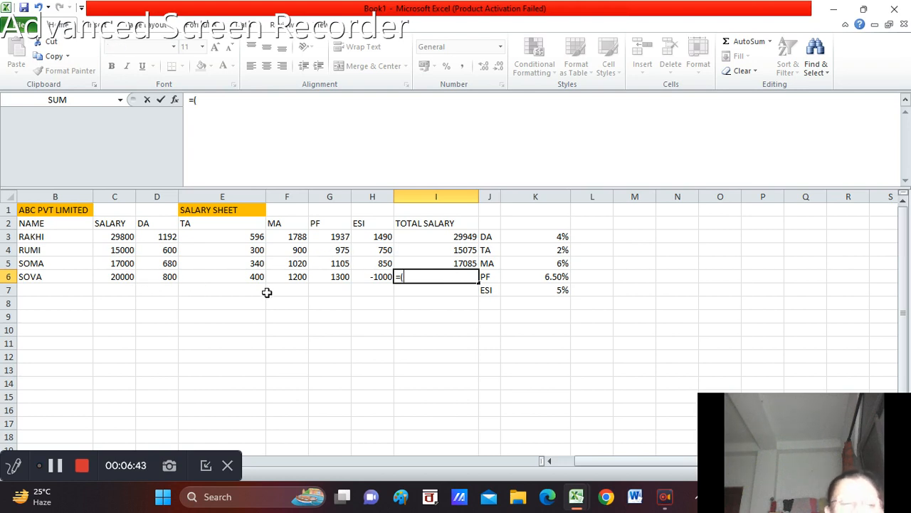
{"action": "left_click", "coordinate": [121, 278]}
{"action": "type", "text": "+"}
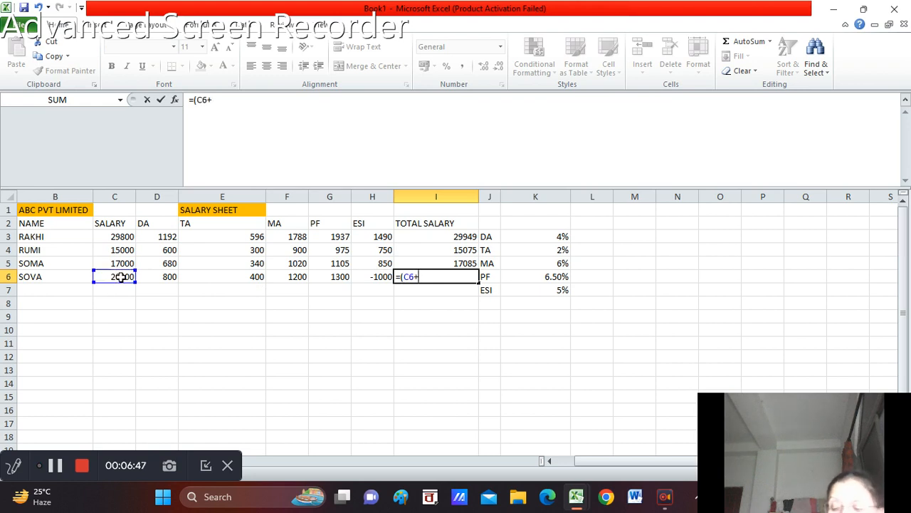
{"action": "left_click", "coordinate": [147, 277]}
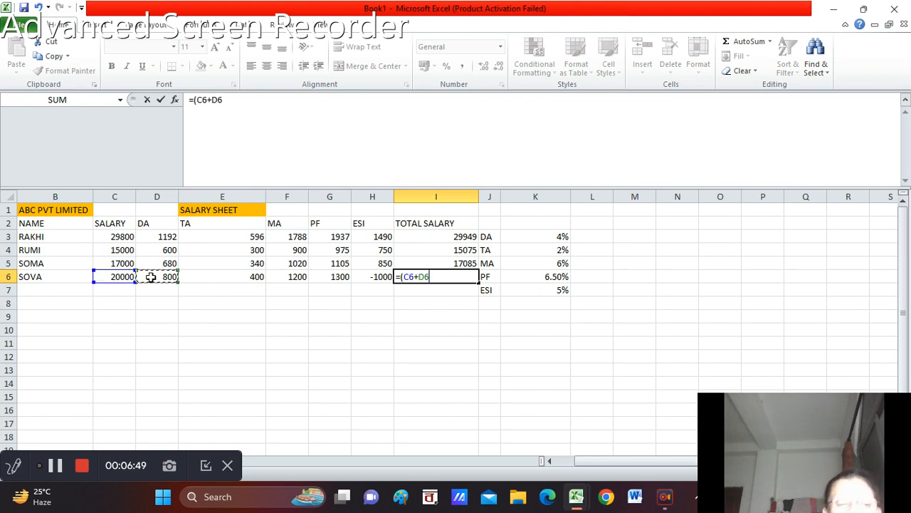
{"action": "left_click", "coordinate": [207, 276]}
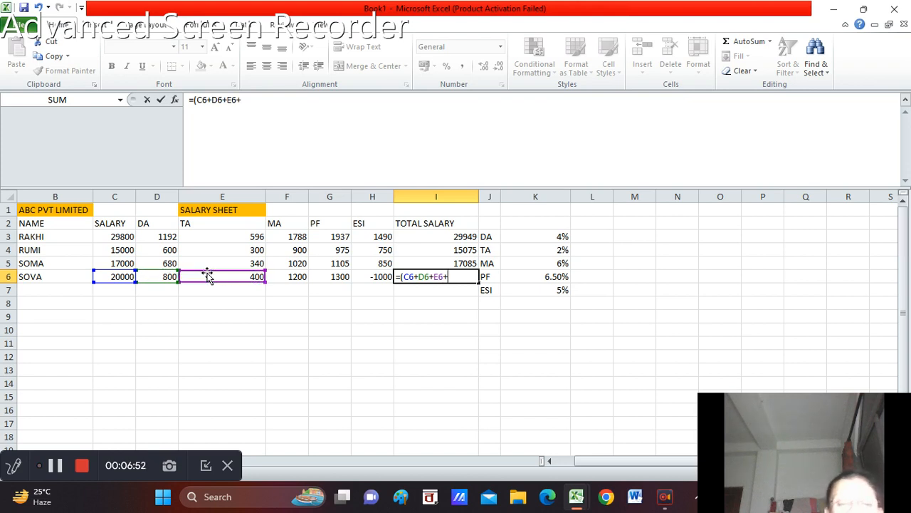
{"action": "type", "text": "+"}
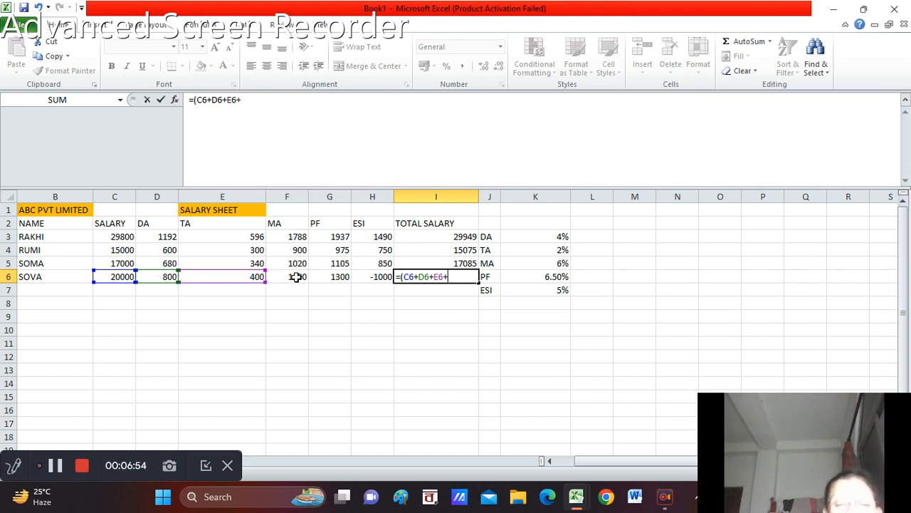
{"action": "left_click", "coordinate": [295, 277]}
{"action": "type", "text": ")"}
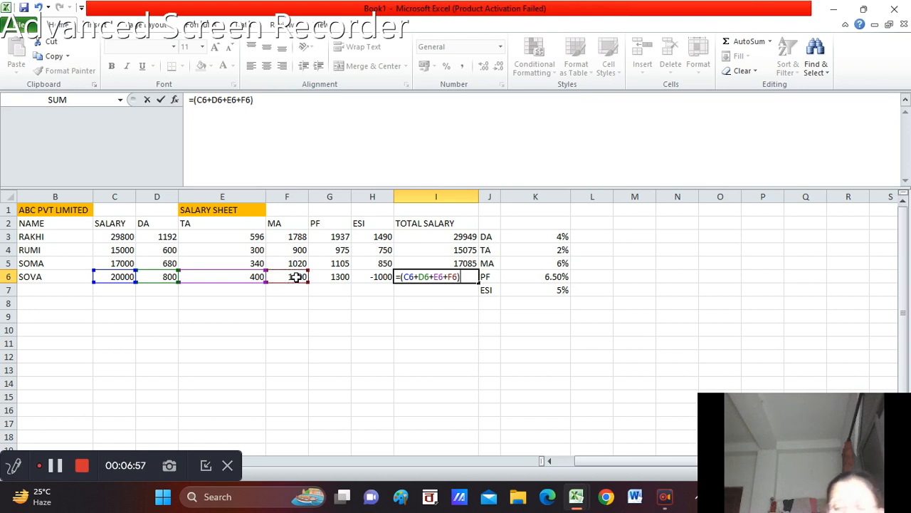
{"action": "type", "text": "-"}
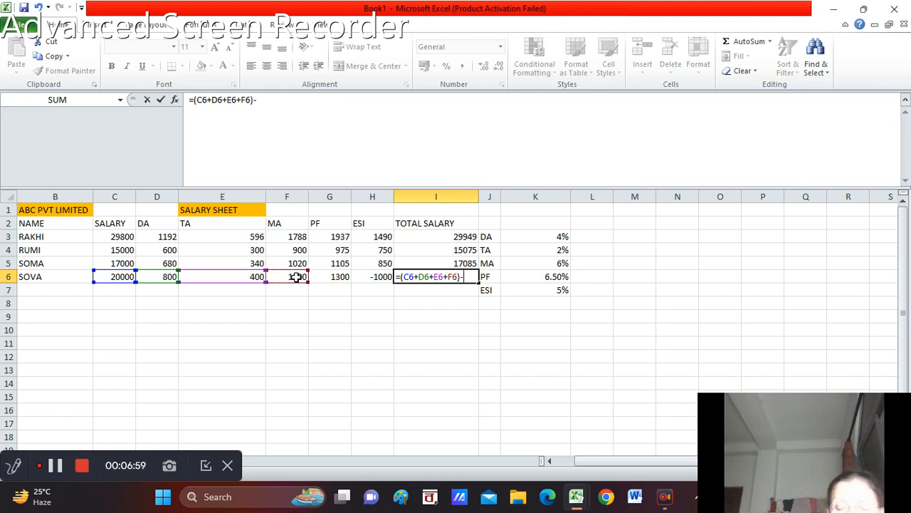
{"action": "type", "text": "("}
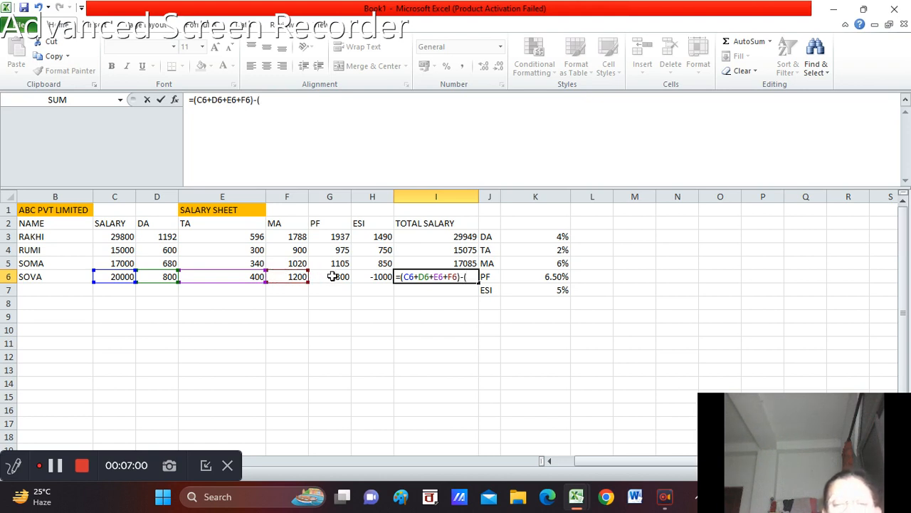
{"action": "left_click", "coordinate": [332, 276]}
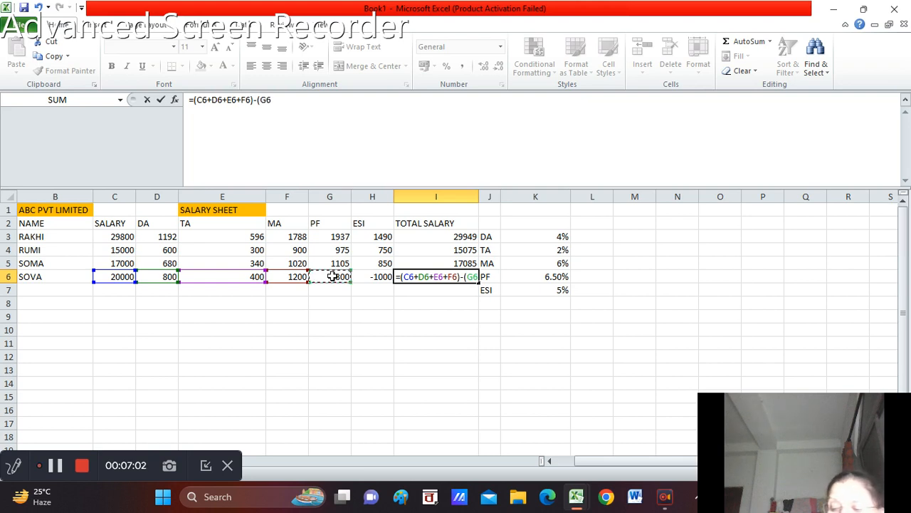
{"action": "type", "text": "+"}
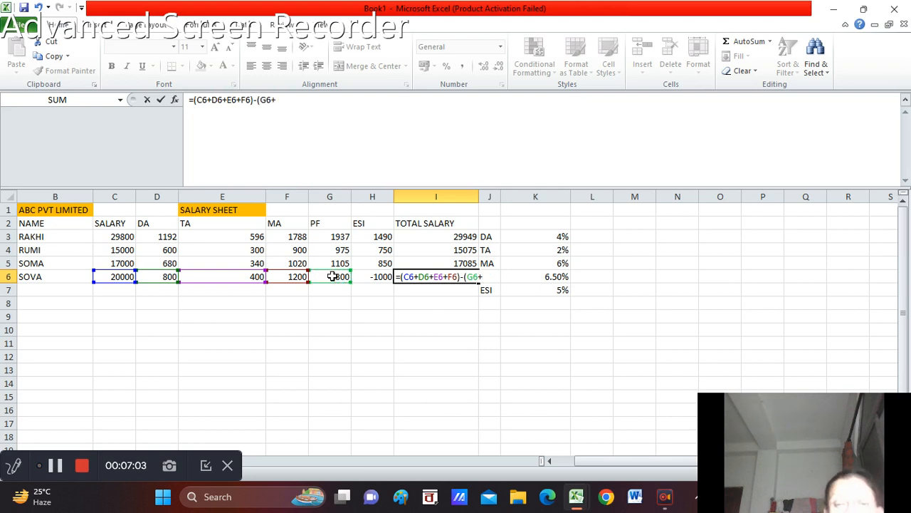
{"action": "left_click", "coordinate": [376, 278]}
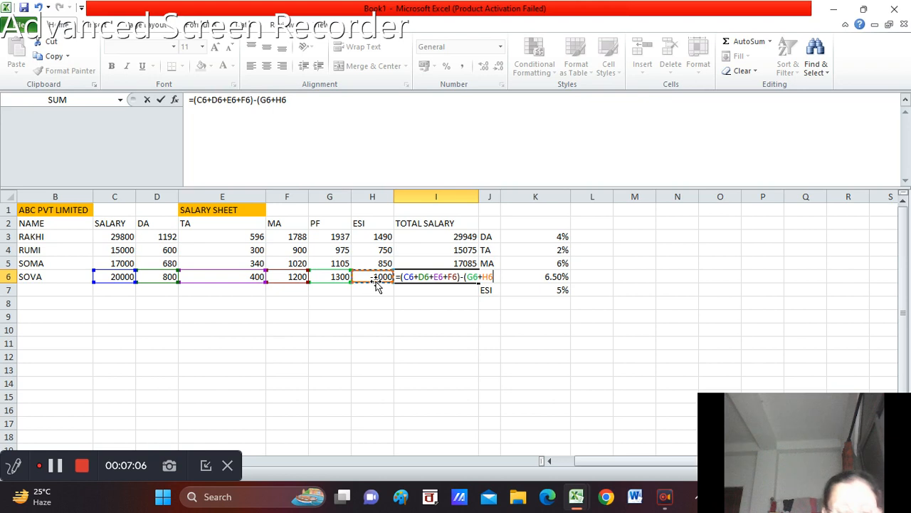
{"action": "type", "text": ")"}
{"action": "key", "text": "Return"}
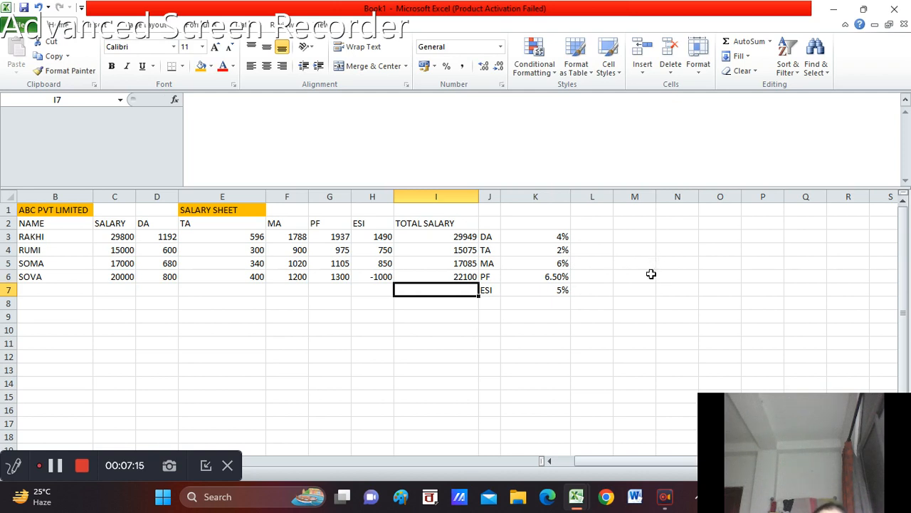
{"action": "left_click_drag", "start_coordinate": [438, 346], "coordinate": [415, 352]}
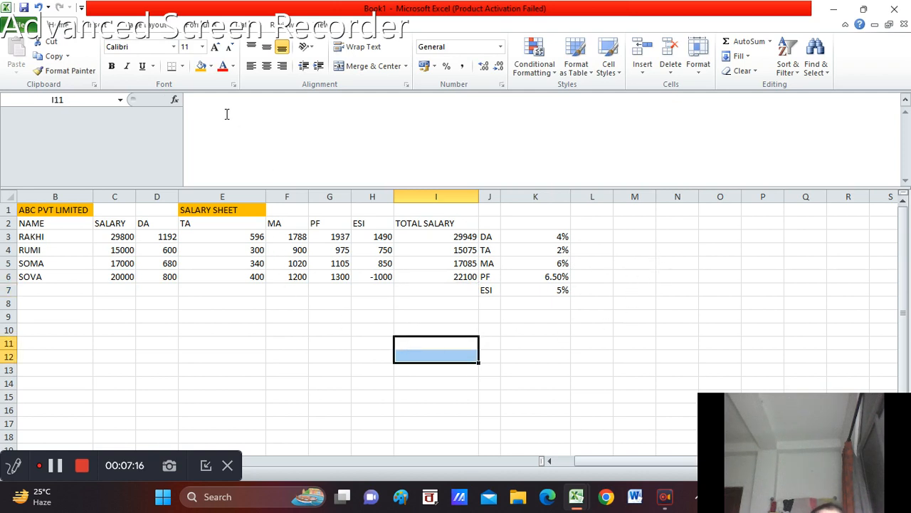